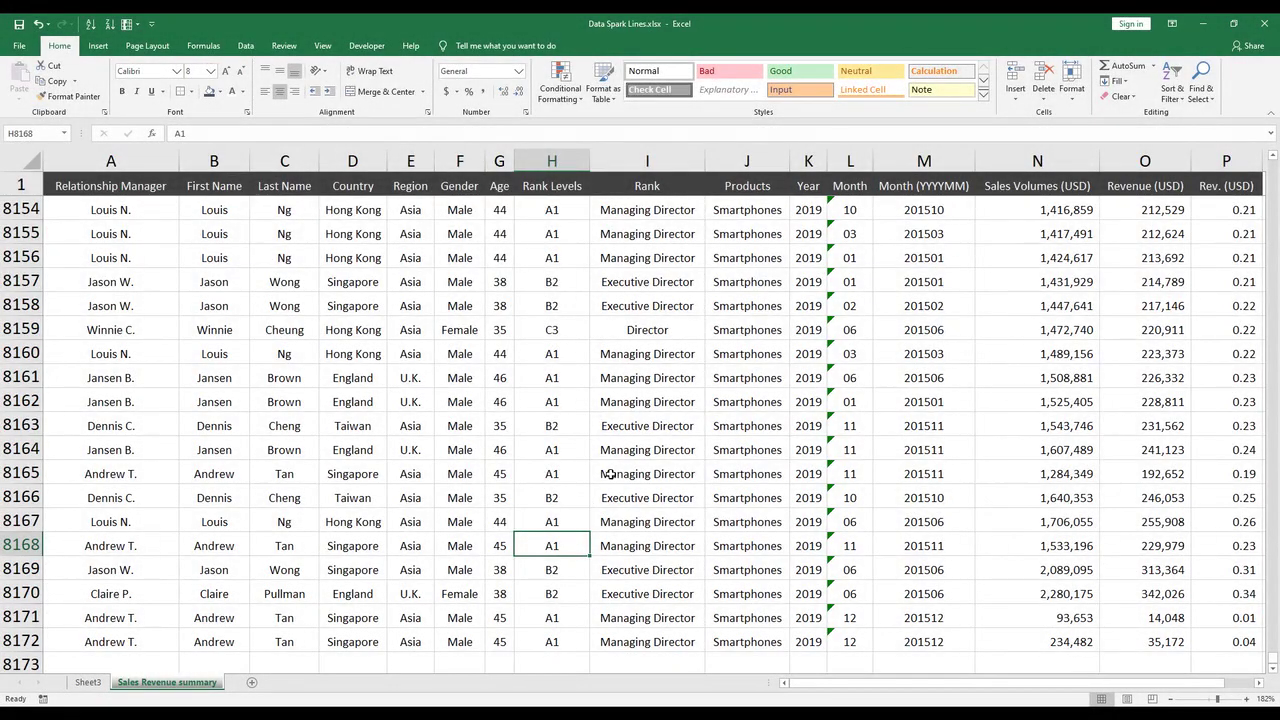
Create a PivotTable on a new worksheet from the entire Sales Revenue summary data, range A1:P8172.
key("ctrl+a")
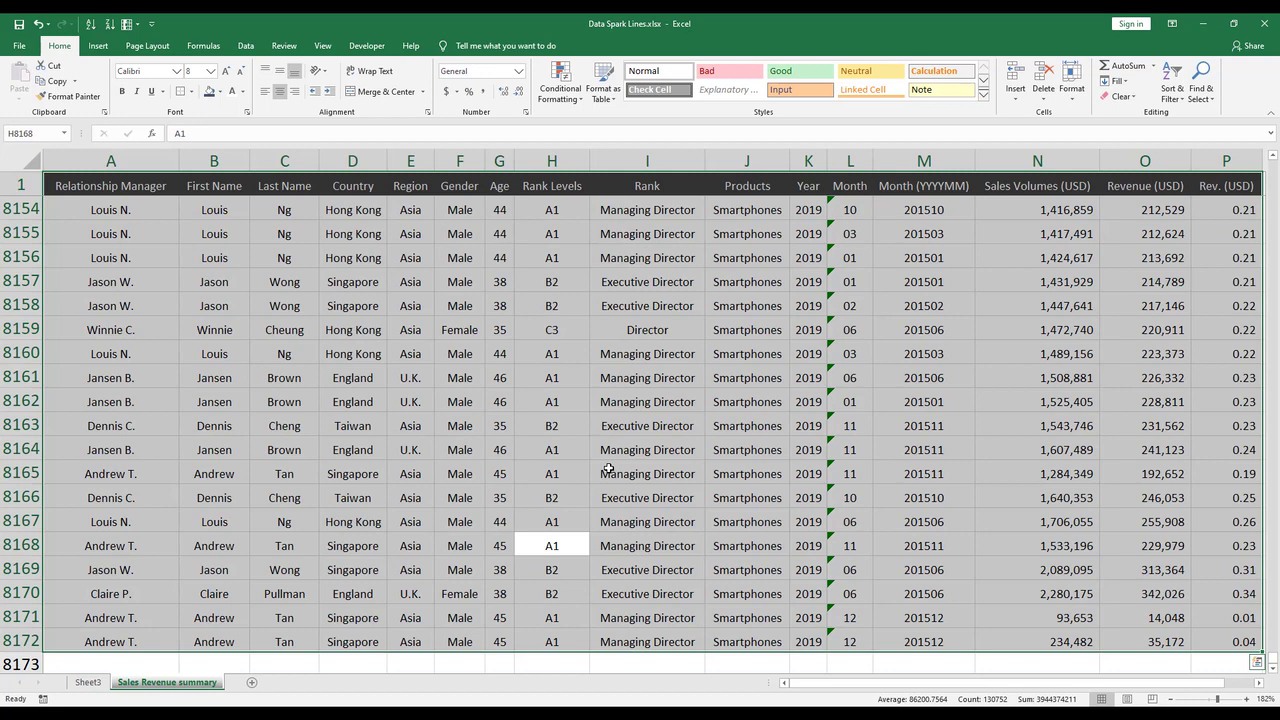
left_click(98, 45)
left_click(40, 84)
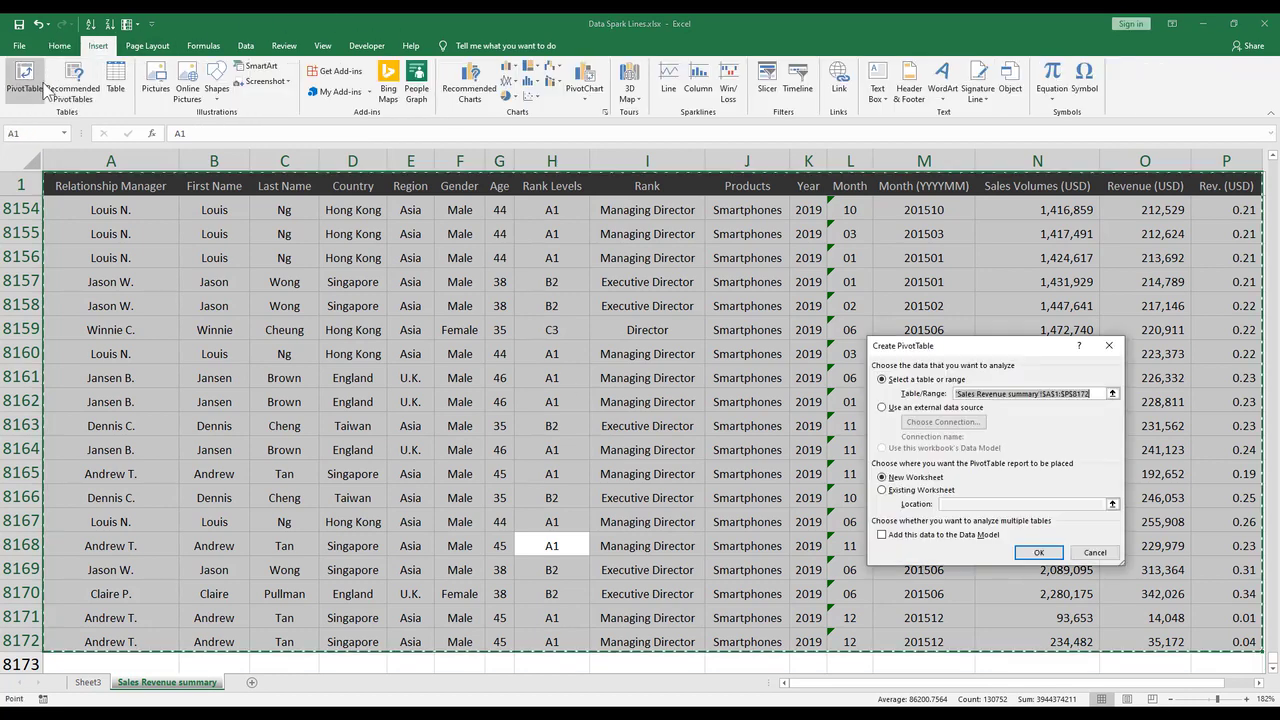
left_click(1030, 551)
scroll(235, 269, "up", 3)
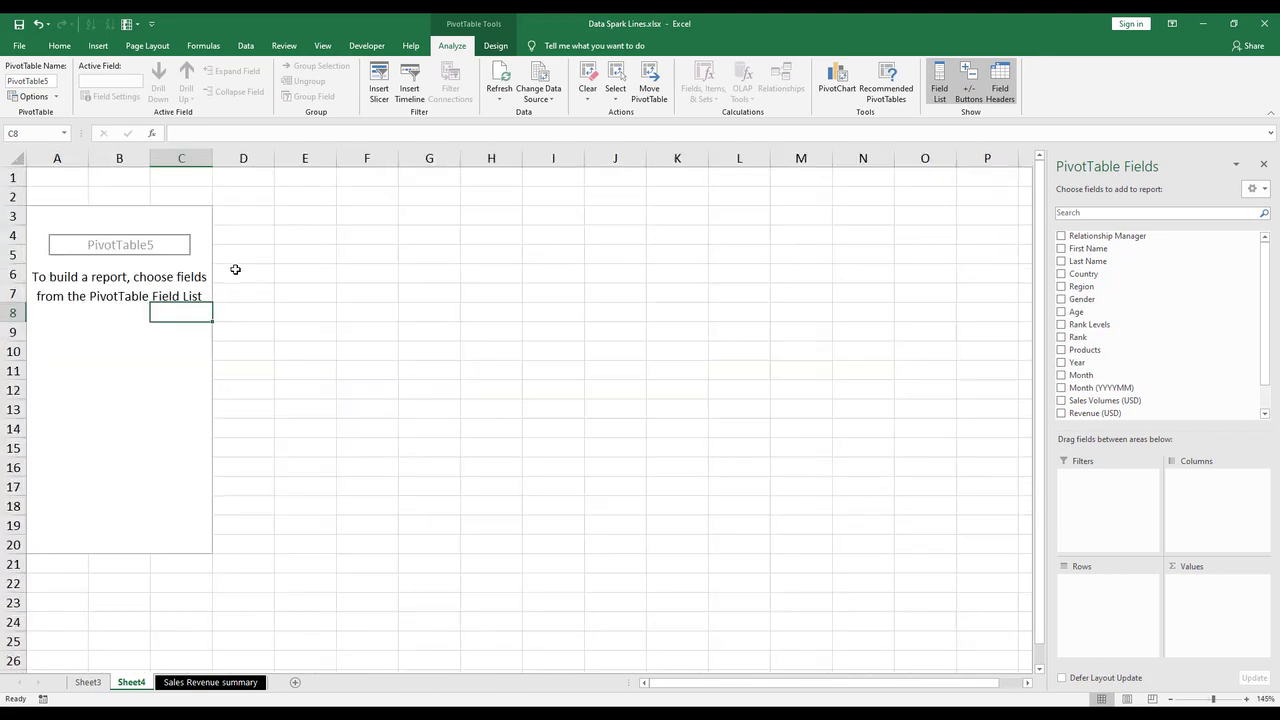
Lay out the PivotTable with Products as rows, Year as columns and the sum of Sales Volumes (USD) as values.
left_click(134, 270)
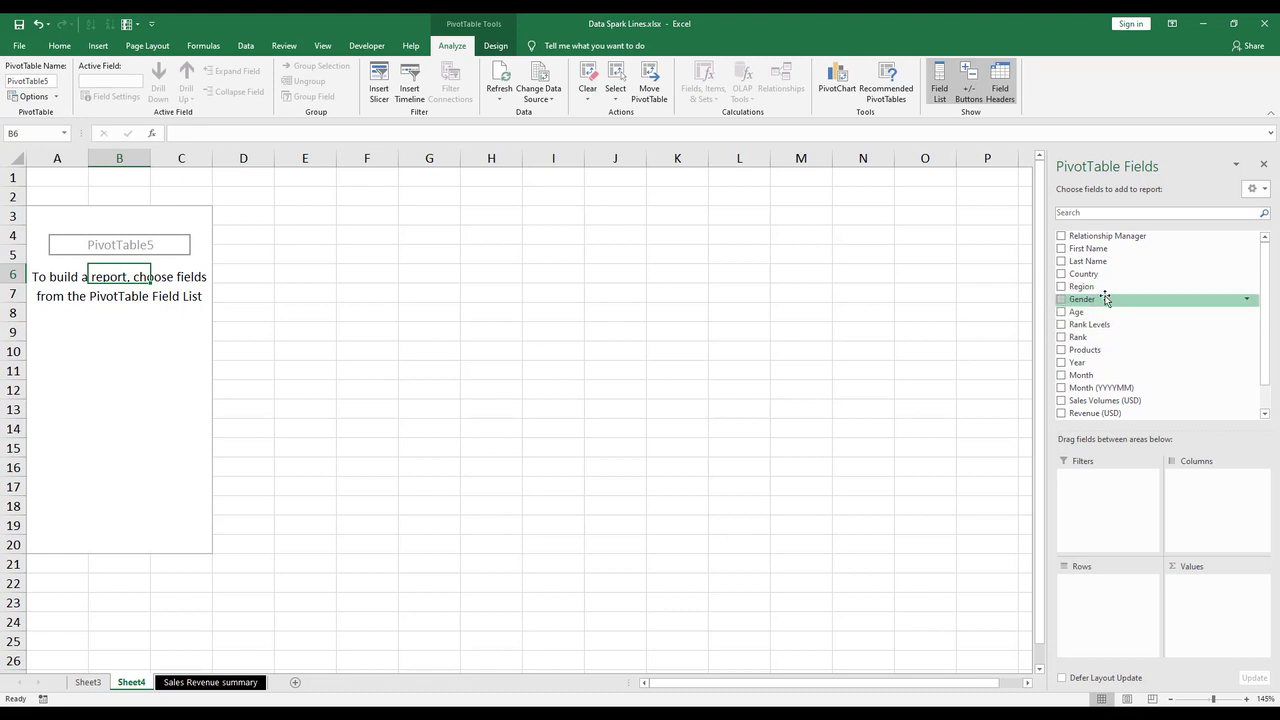
left_click_drag(1085, 349, 1105, 596)
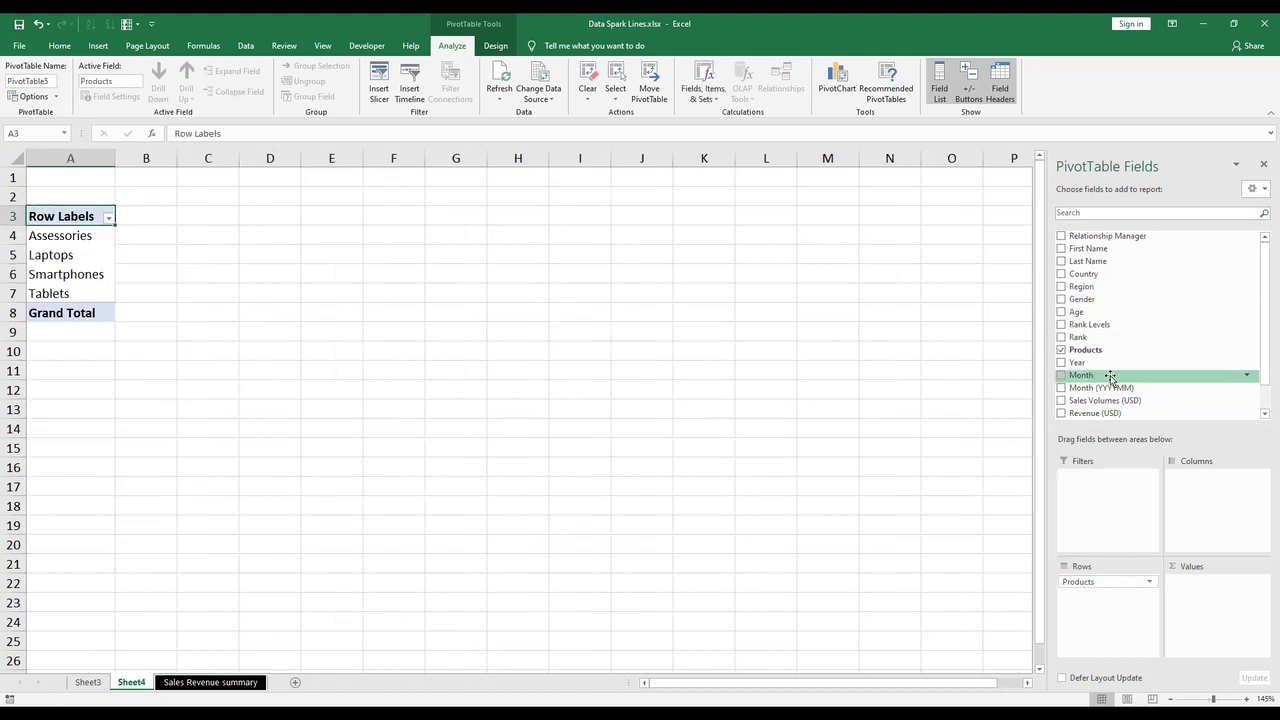
left_click_drag(1103, 366, 1196, 600)
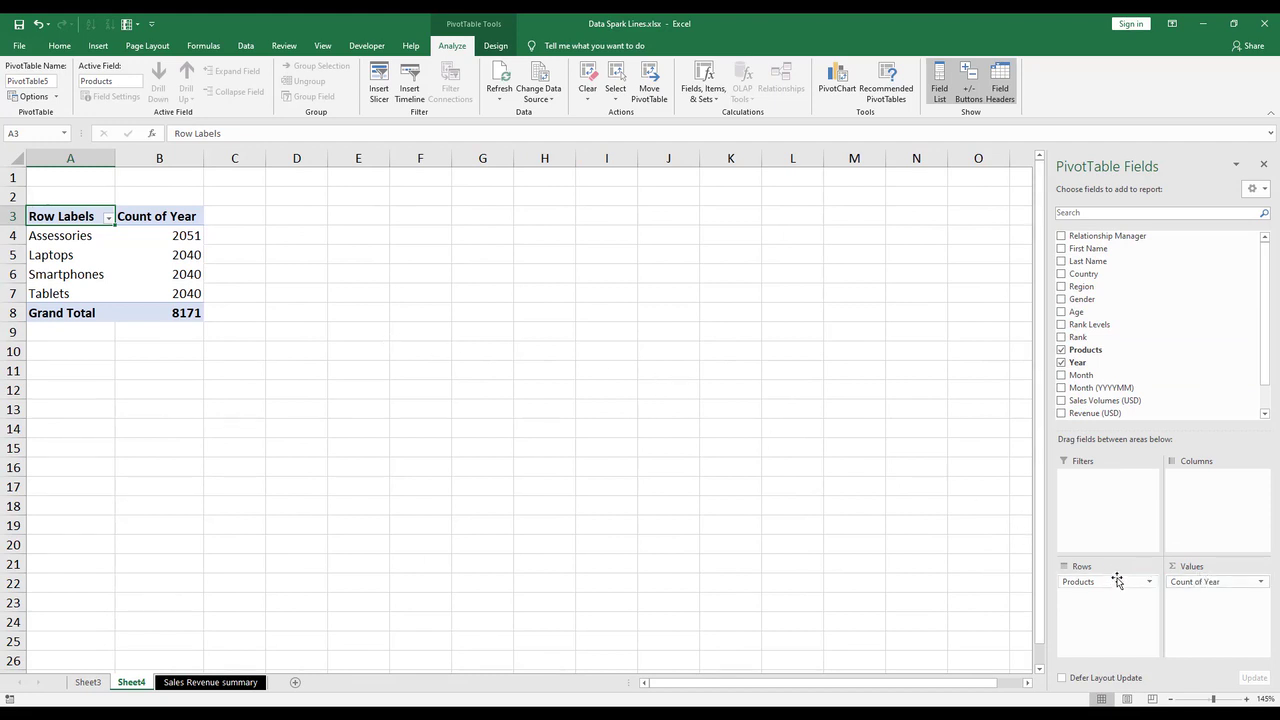
left_click_drag(1195, 578, 1192, 486)
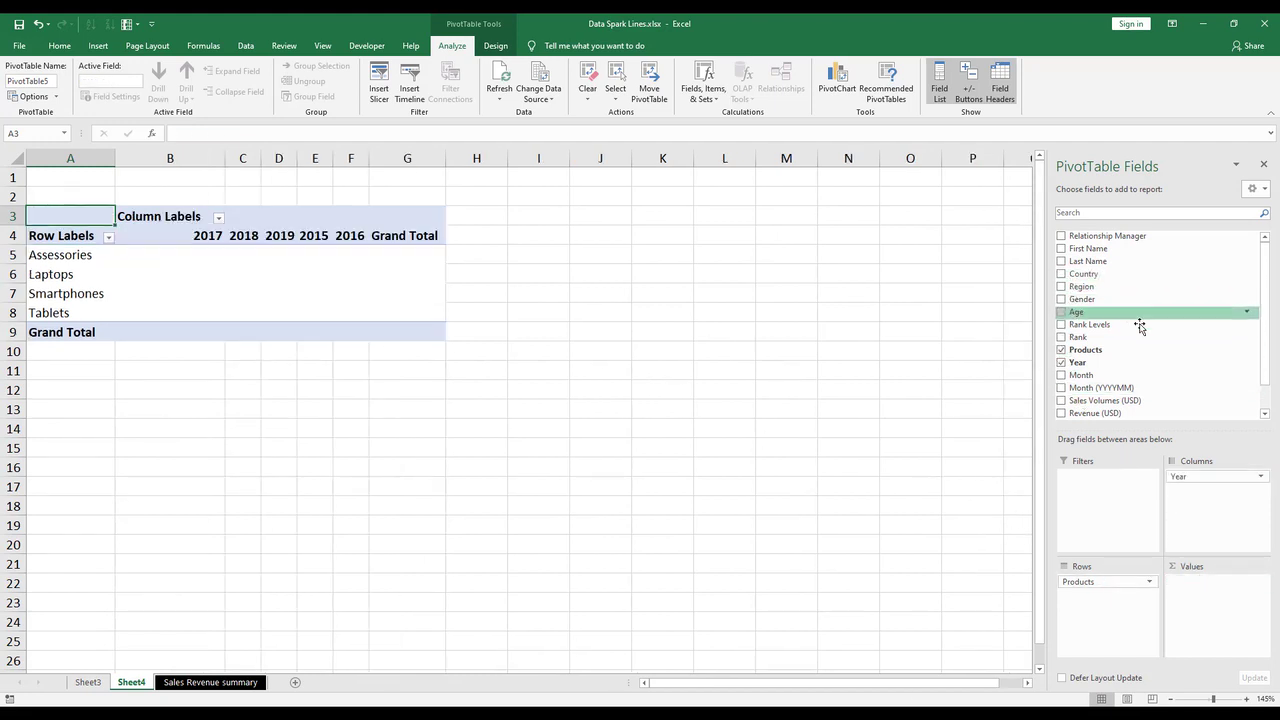
left_click_drag(1143, 400, 1209, 595)
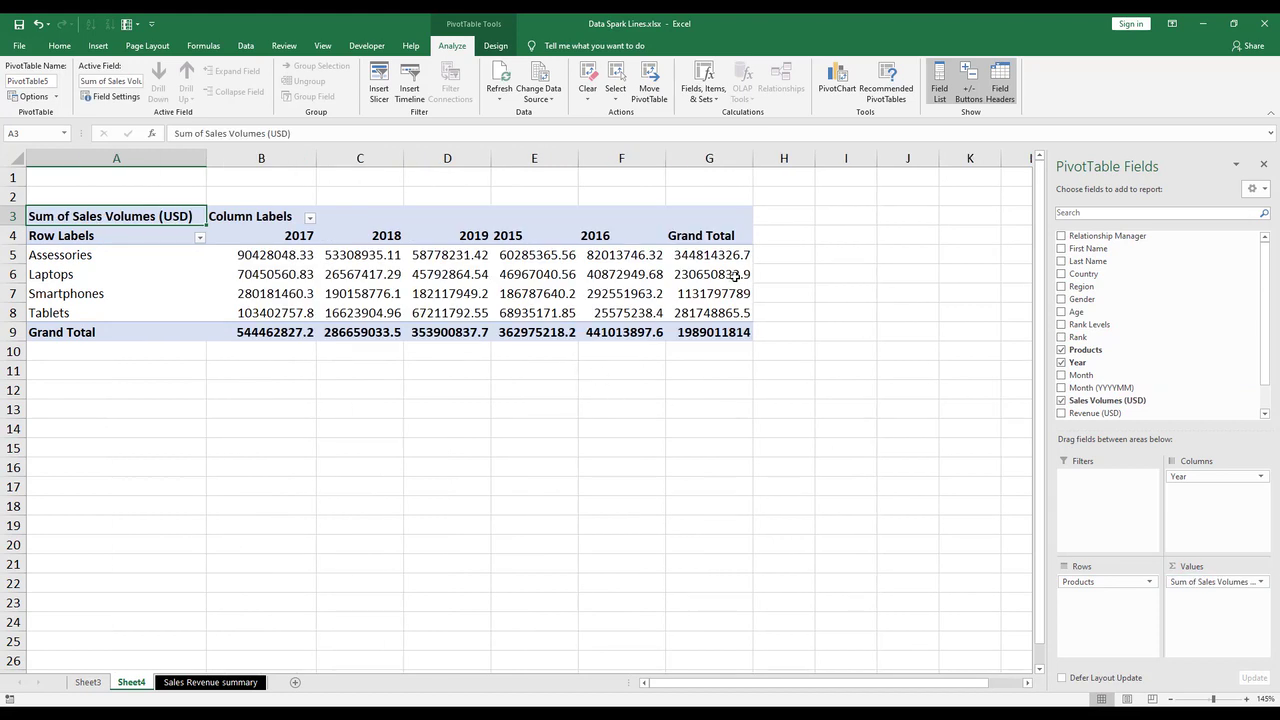
Remove the Grand Total column from the PivotTable and format its values with thousands separators and no decimals.
left_click(721, 235)
key("Delete")
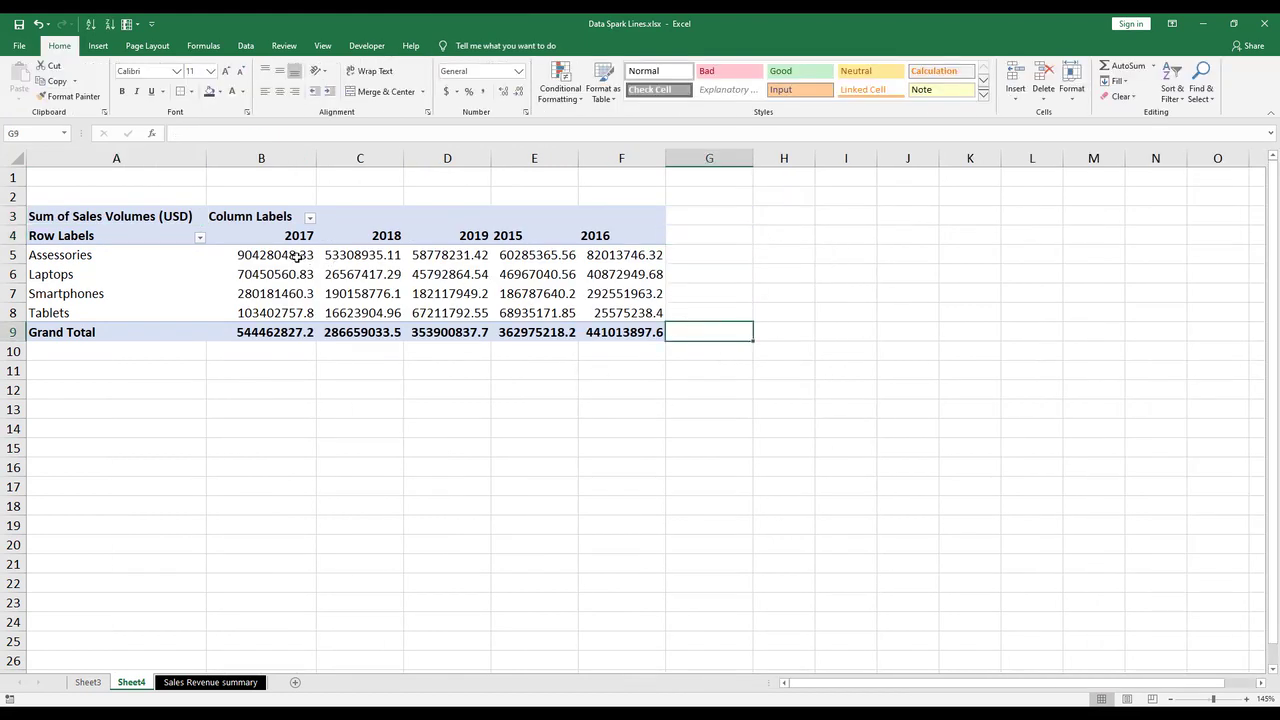
left_click_drag(297, 256, 620, 332)
left_click(482, 91)
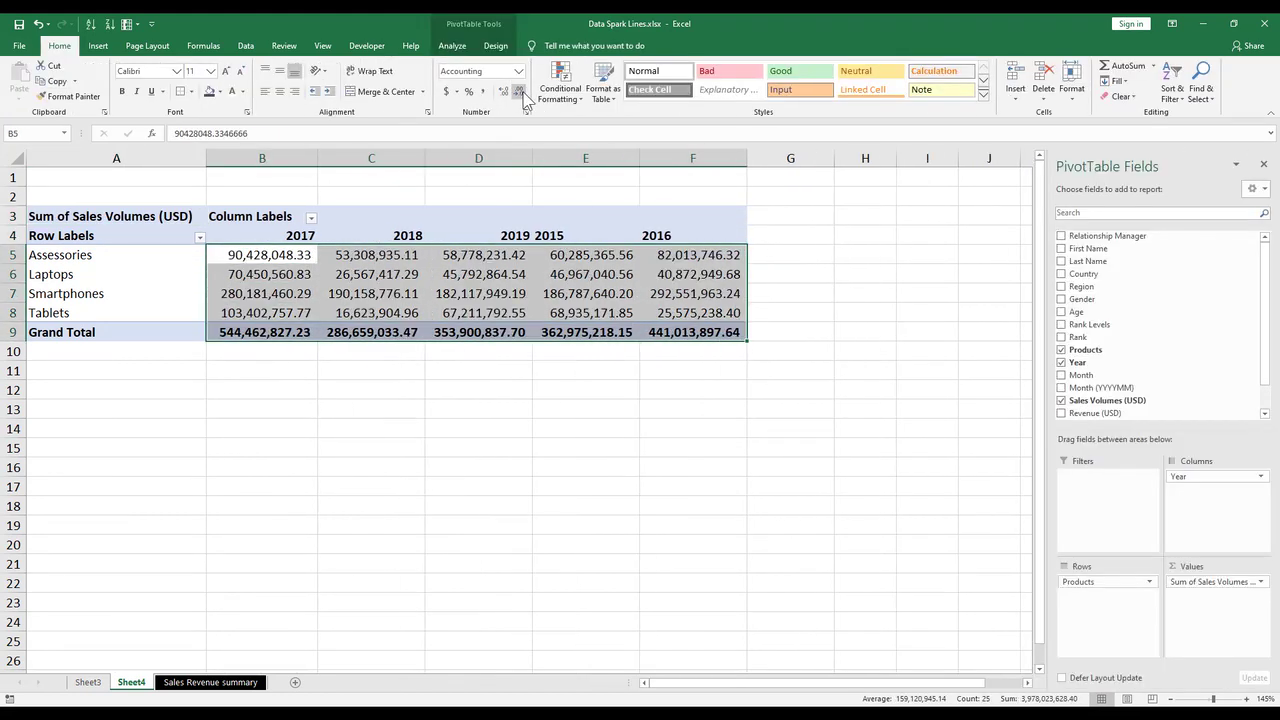
left_click(519, 91)
left_click(519, 91)
Center the PivotTable's year headers and the values beneath them in B4:F9.
left_click_drag(163, 313, 187, 255)
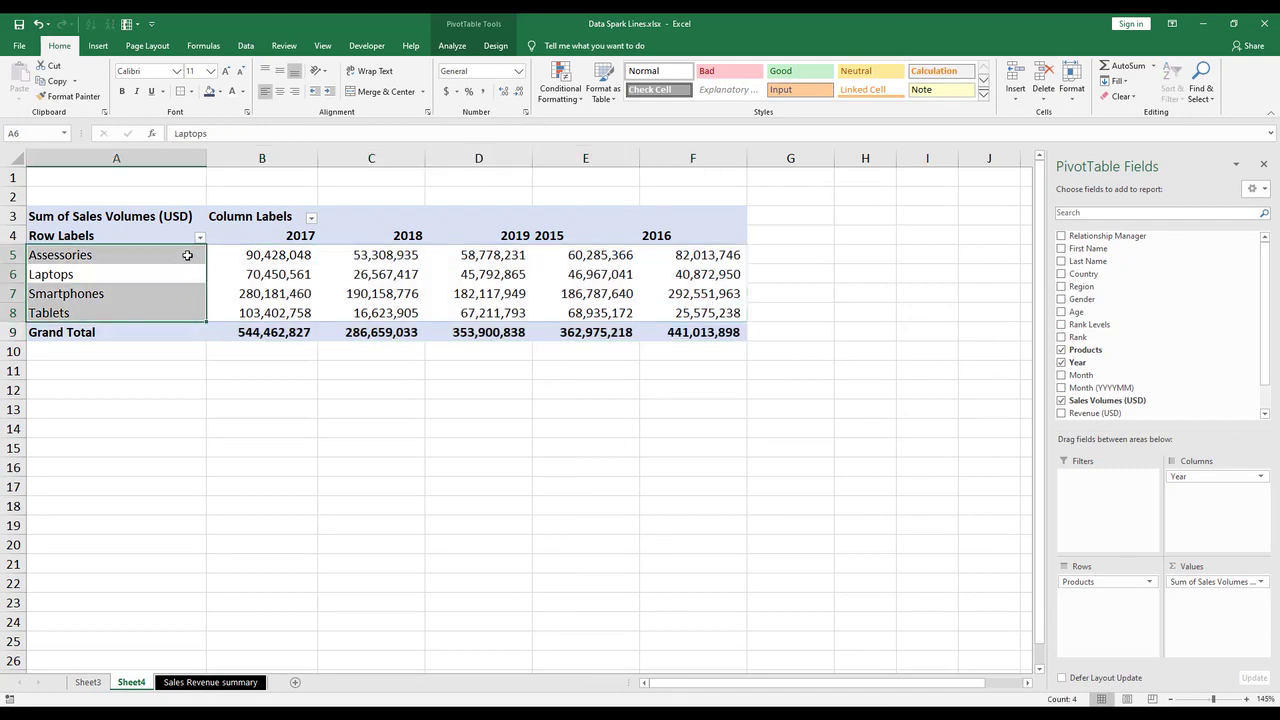
scroll(363, 311, "down", 2, "ctrl")
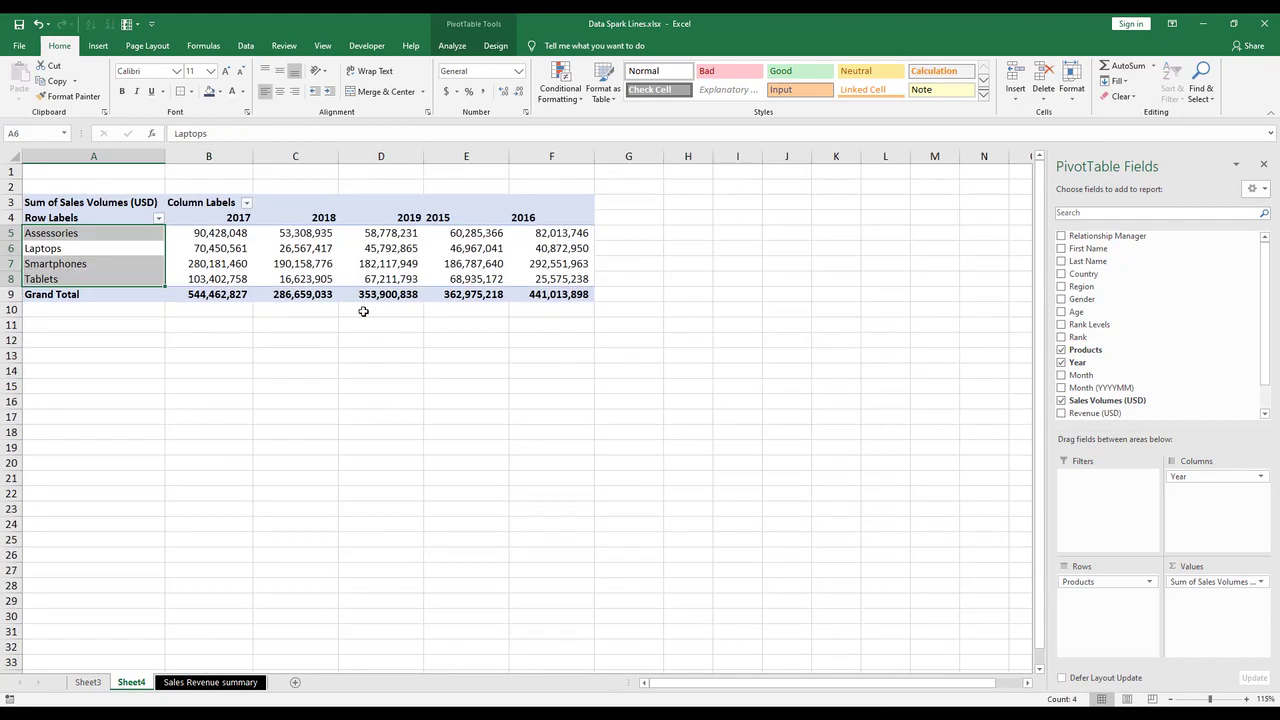
scroll(363, 311, "up", 1, "ctrl")
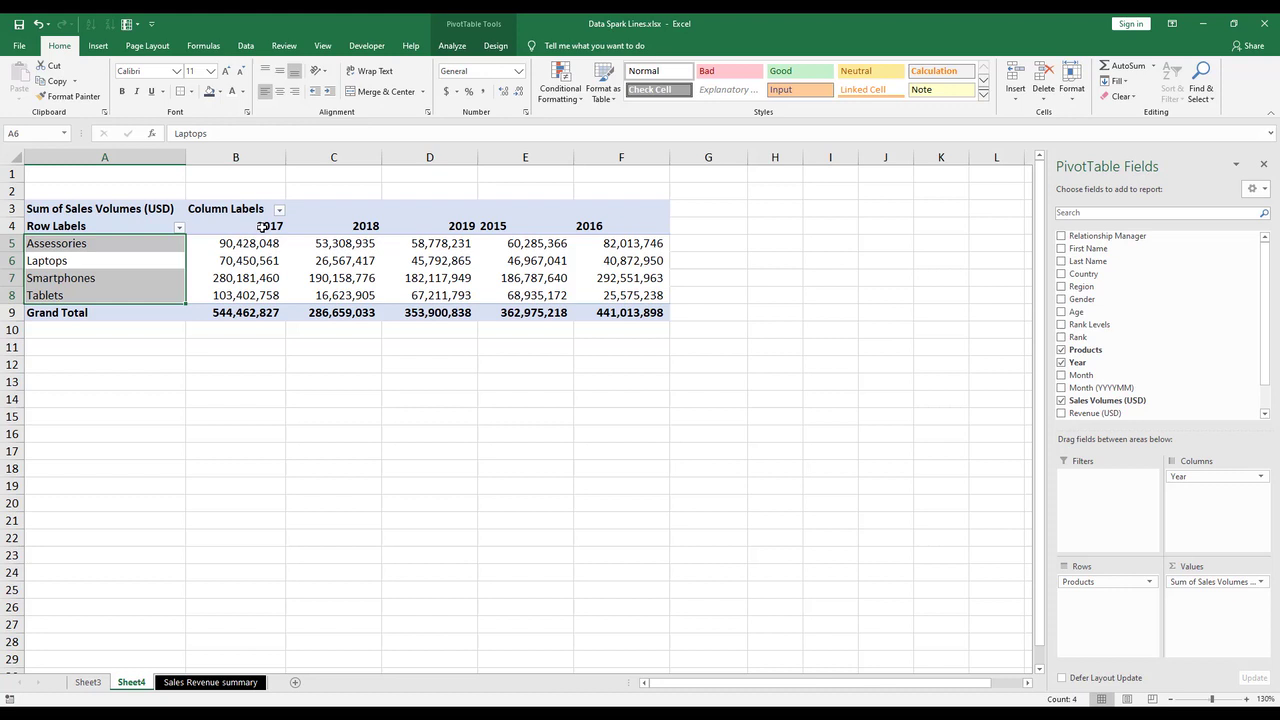
left_click_drag(263, 226, 630, 312)
left_click(280, 91)
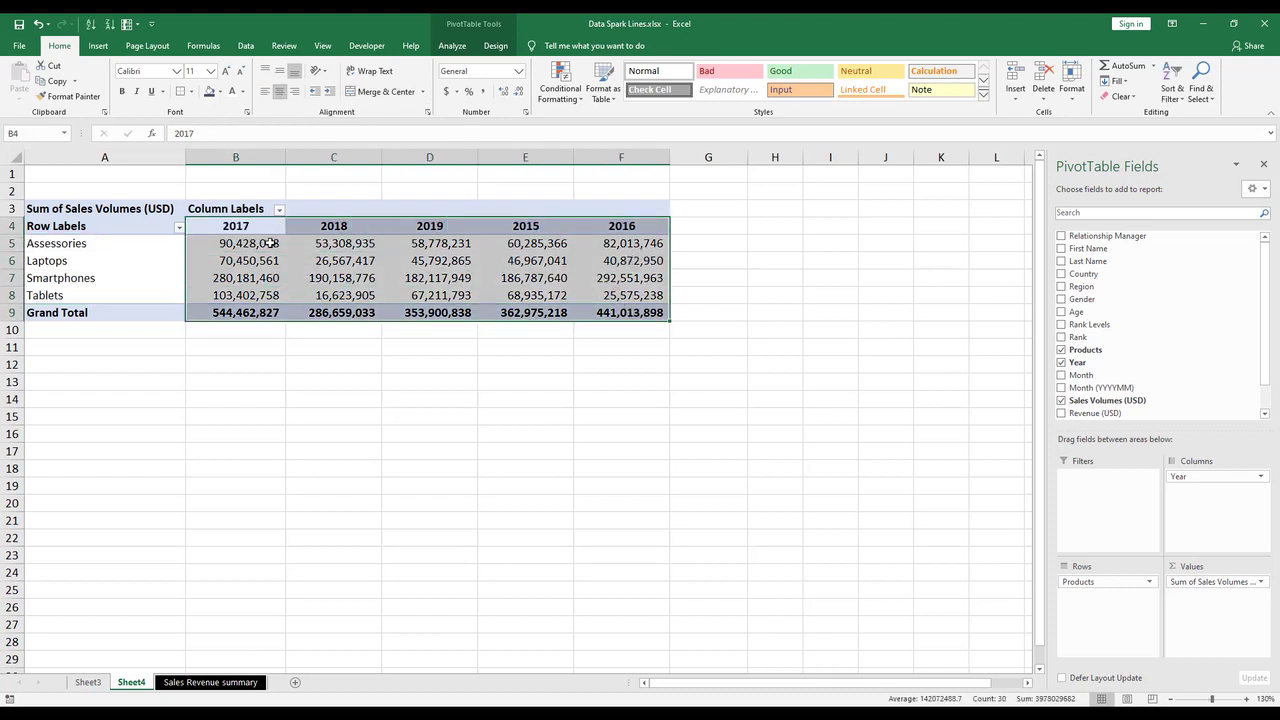
Reorder the PivotTable's year columns chronologically from 2015 to 2019, moving 2015 first and 2016 after it.
left_click(645, 230)
left_click(560, 230)
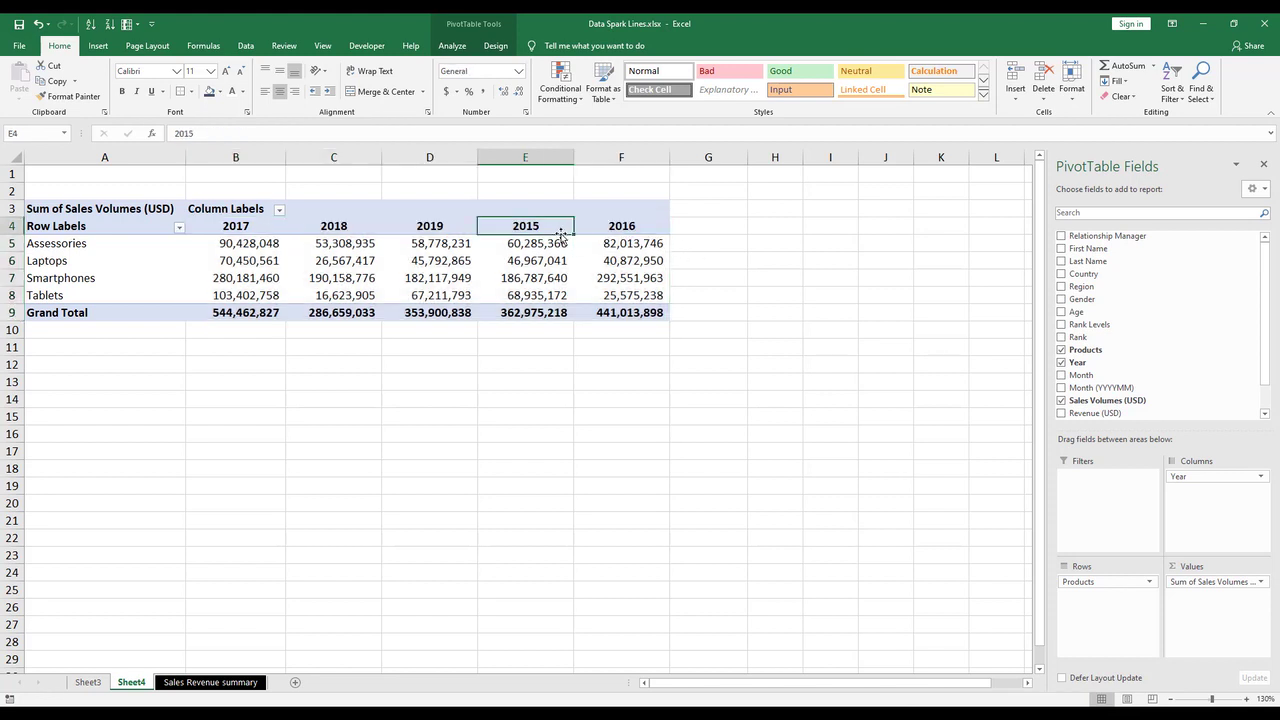
left_click_drag(560, 230, 215, 245)
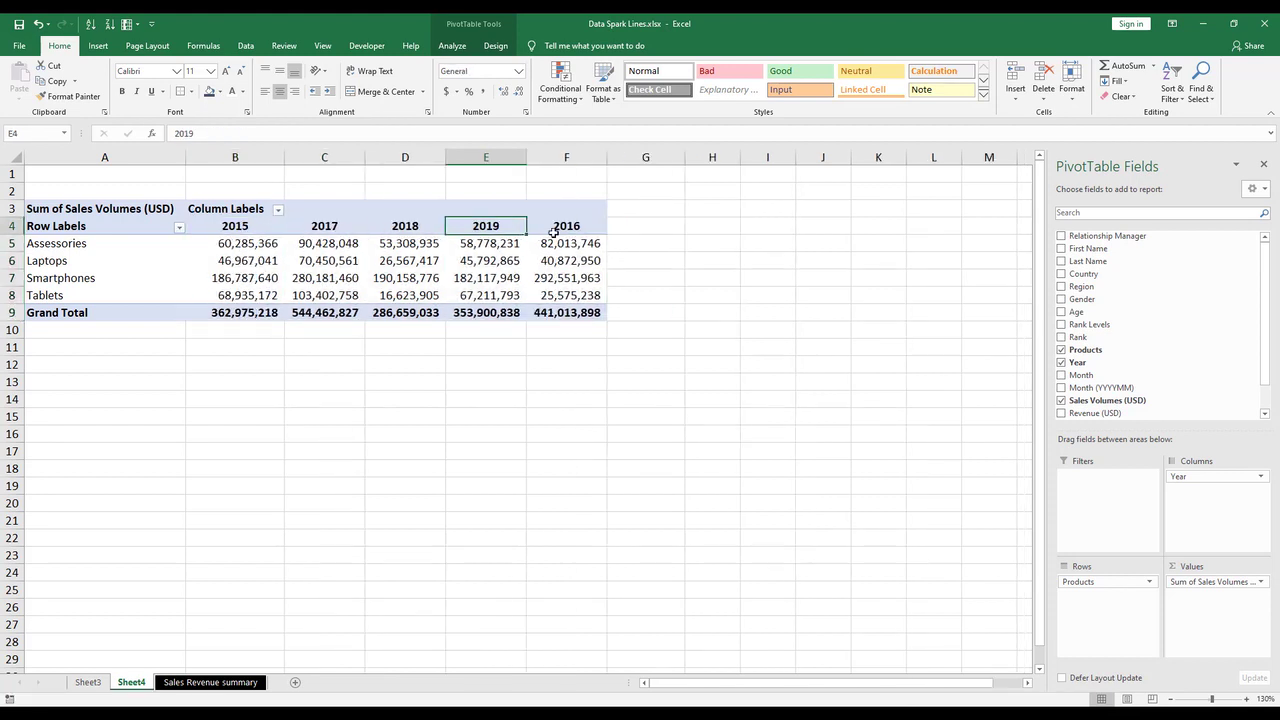
left_click(567, 228)
left_click_drag(572, 235, 555, 312)
AutoFit the widths of the year columns to the contents of B4:F9.
key("alt")
key("o")
key("c")
key("a")
key("Return")
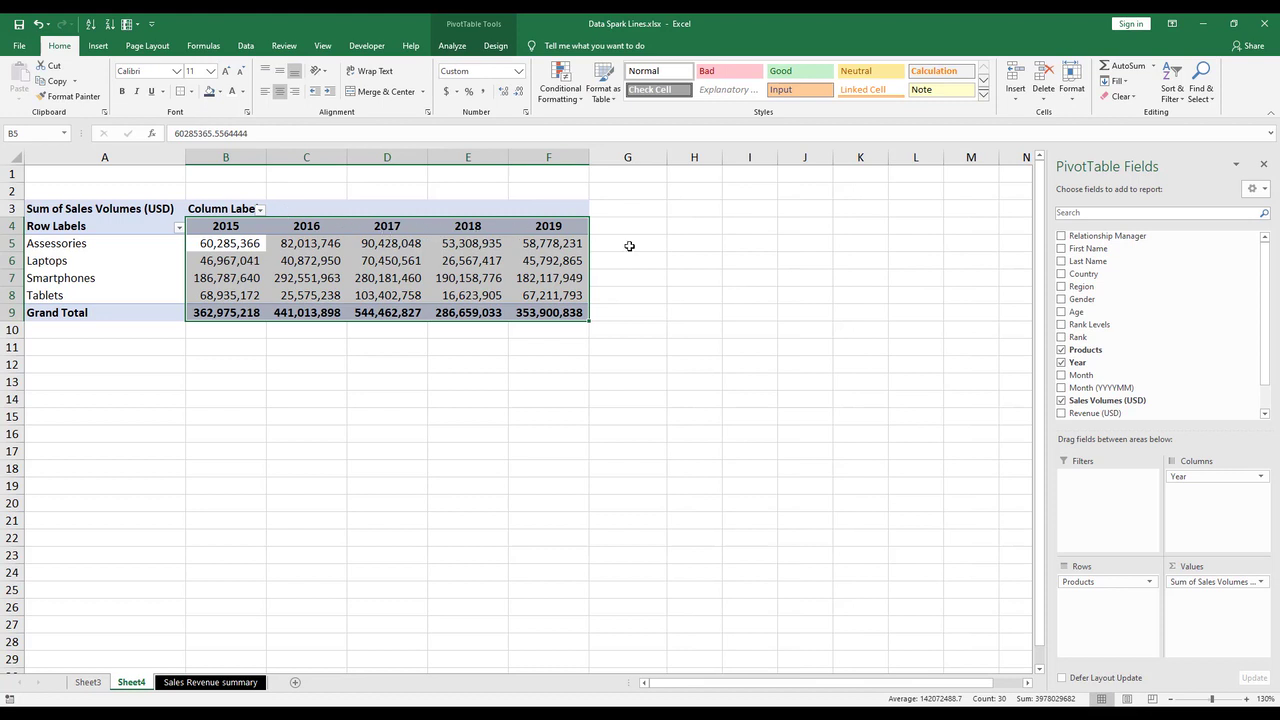
Insert a line sparkline in G5 beside the Assessories row, using B5:F5 as its data range.
left_click(583, 247)
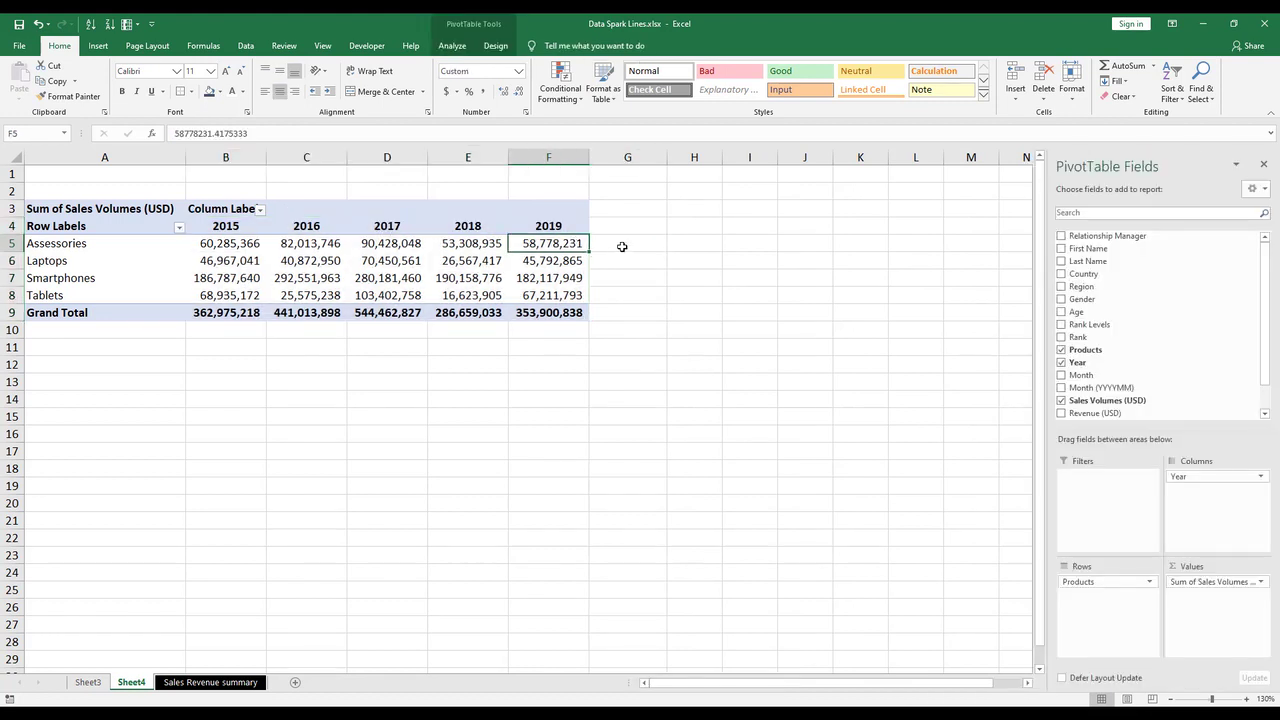
left_click(622, 244)
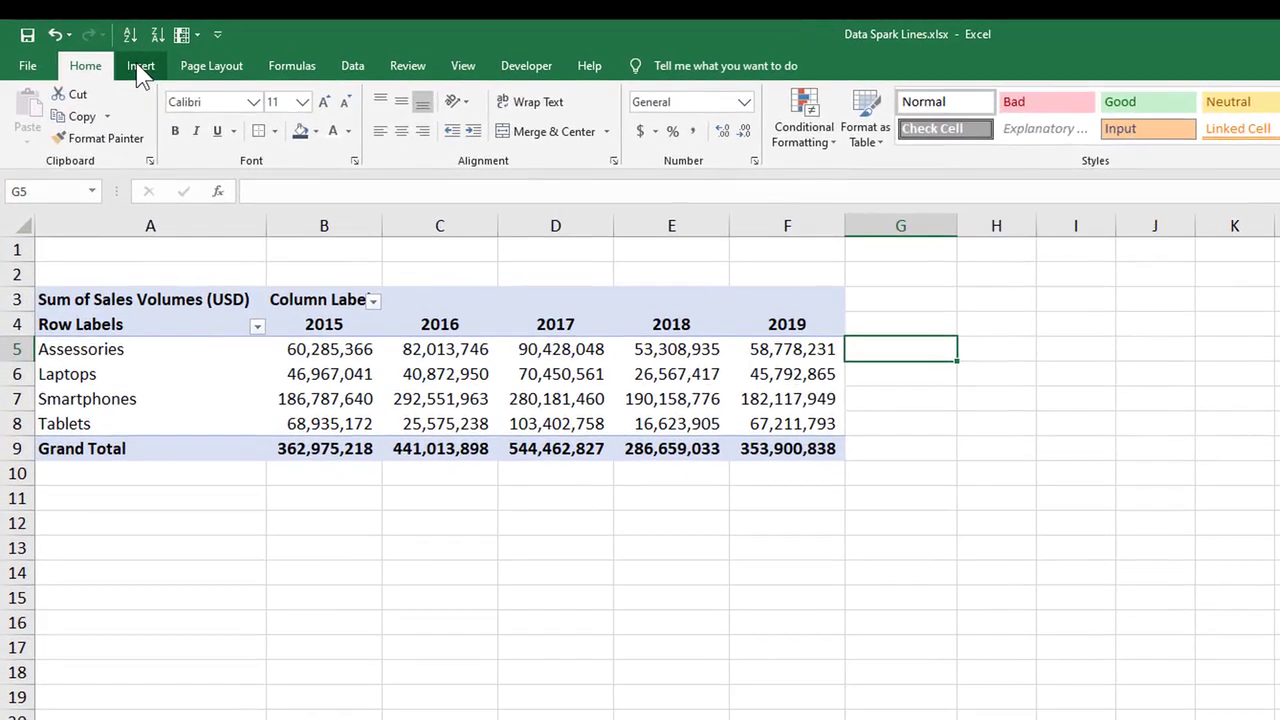
left_click(121, 58)
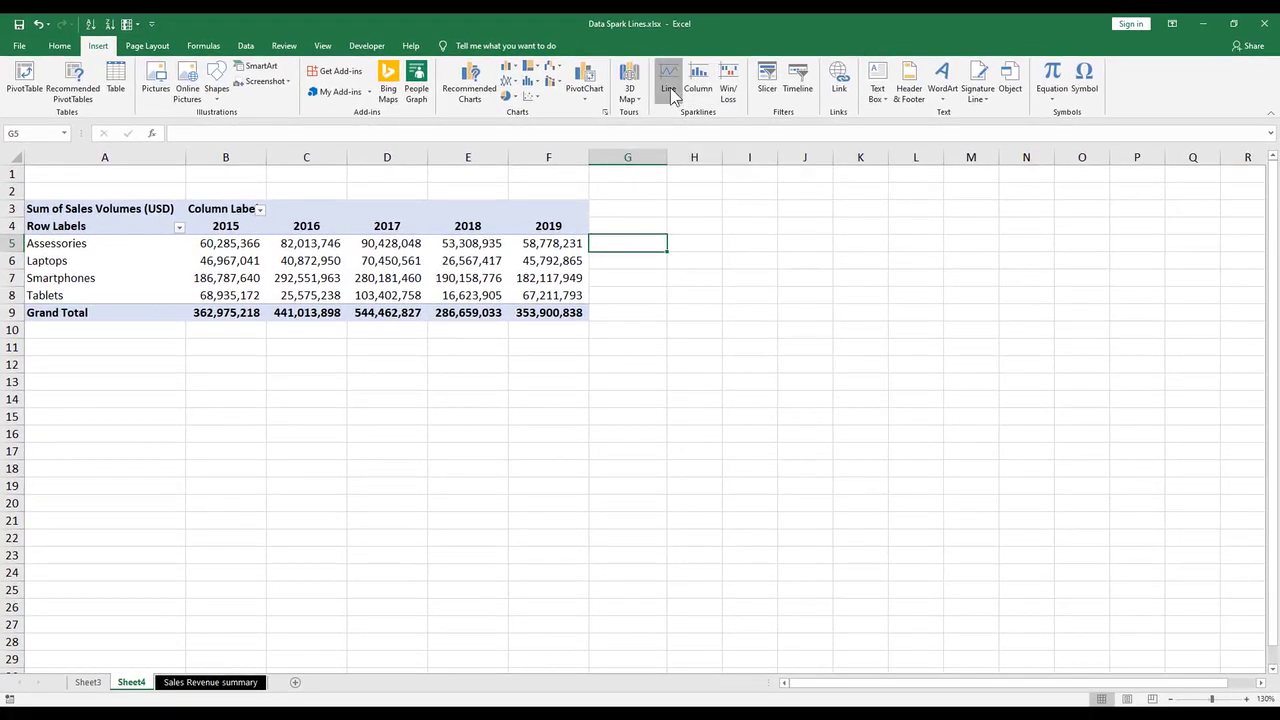
left_click(668, 88)
left_click_drag(553, 243, 249, 244)
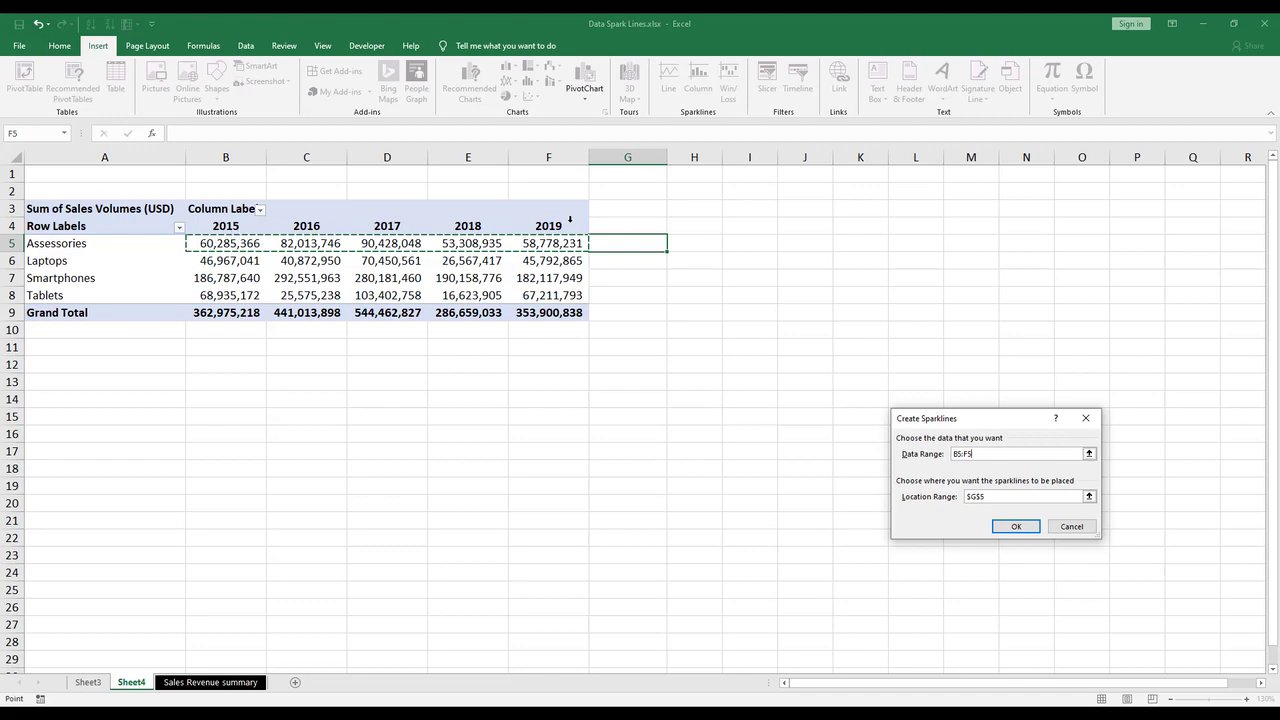
left_click(1015, 526)
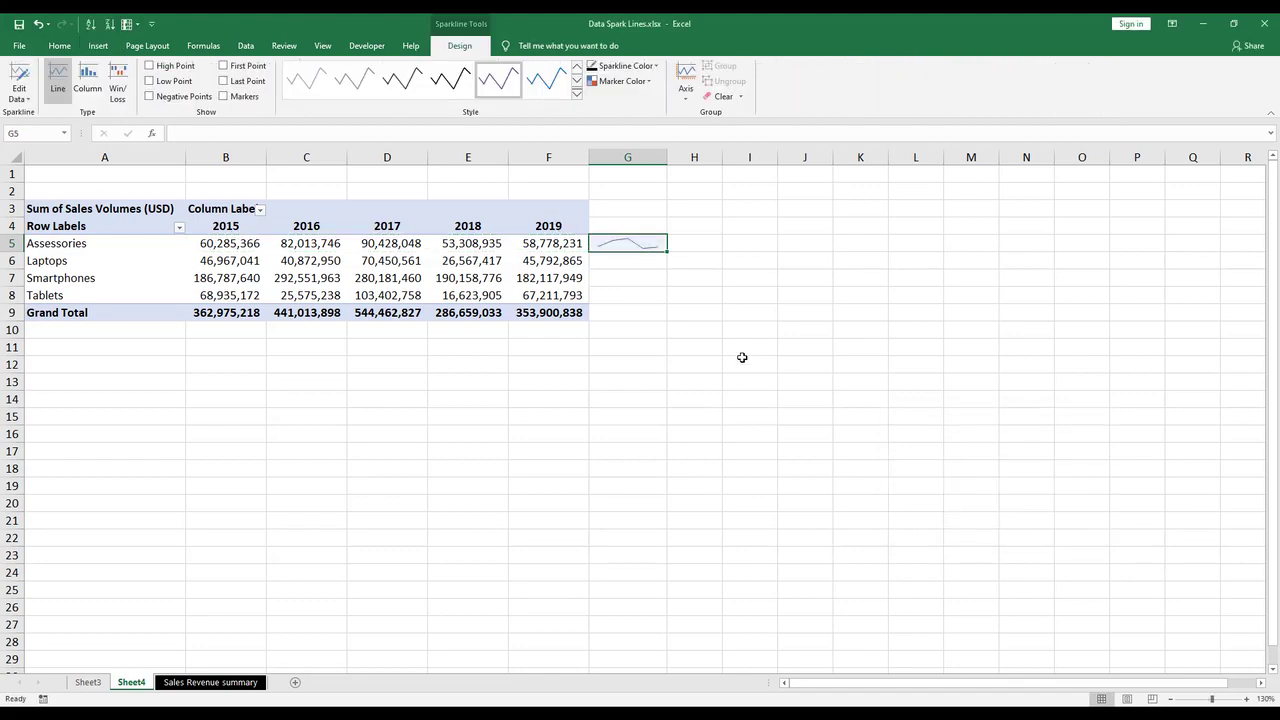
Copy the sparkline from G5 down to G8 so every product row has a trend line.
left_click(694, 278)
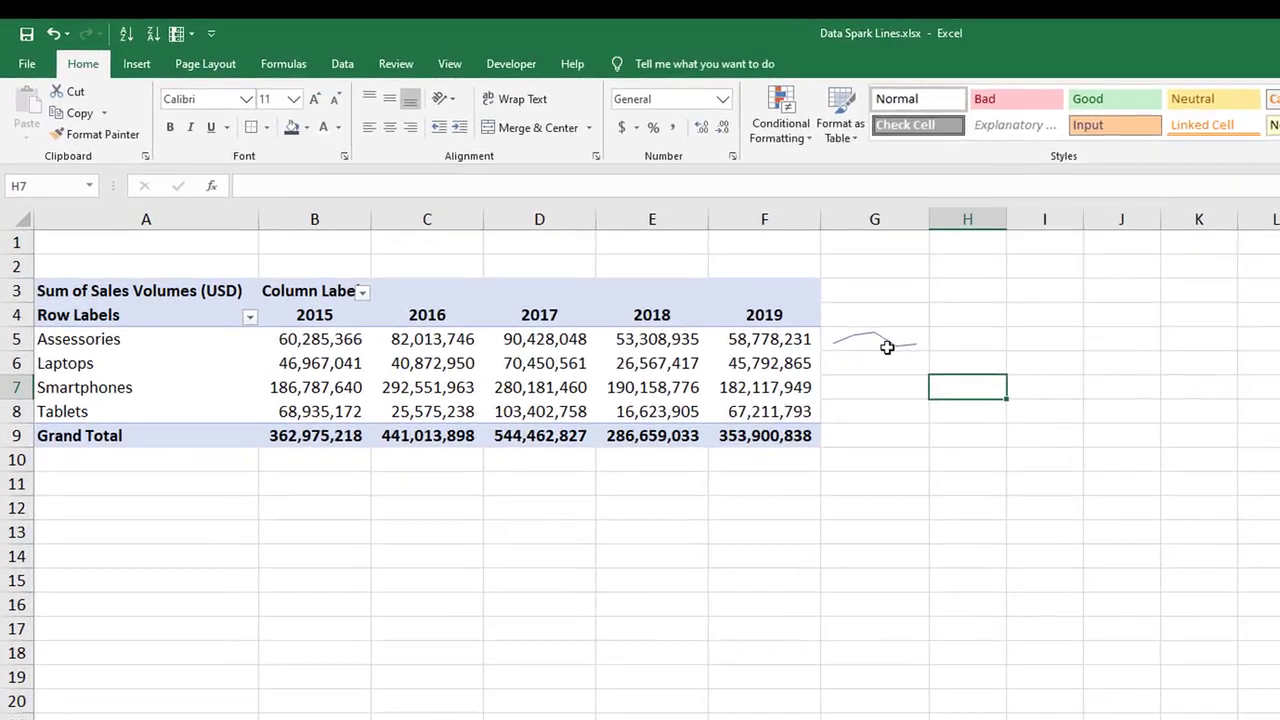
left_click(887, 347)
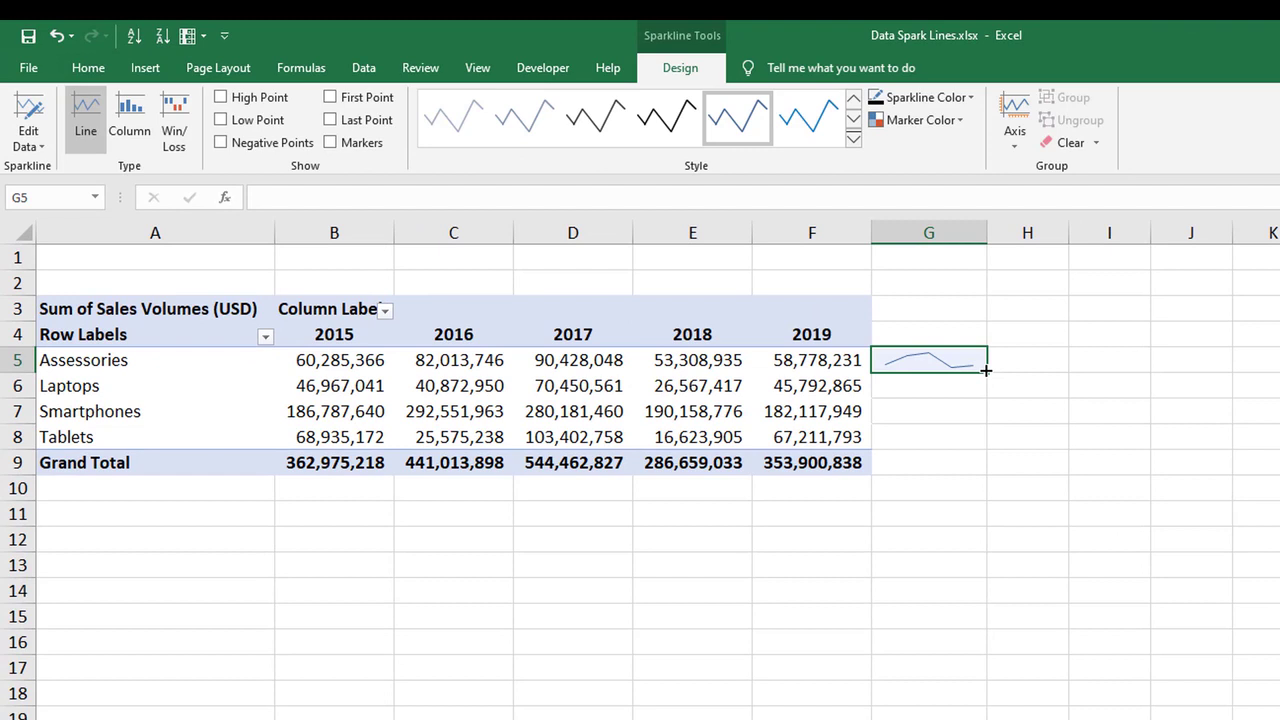
left_click_drag(985, 370, 980, 449)
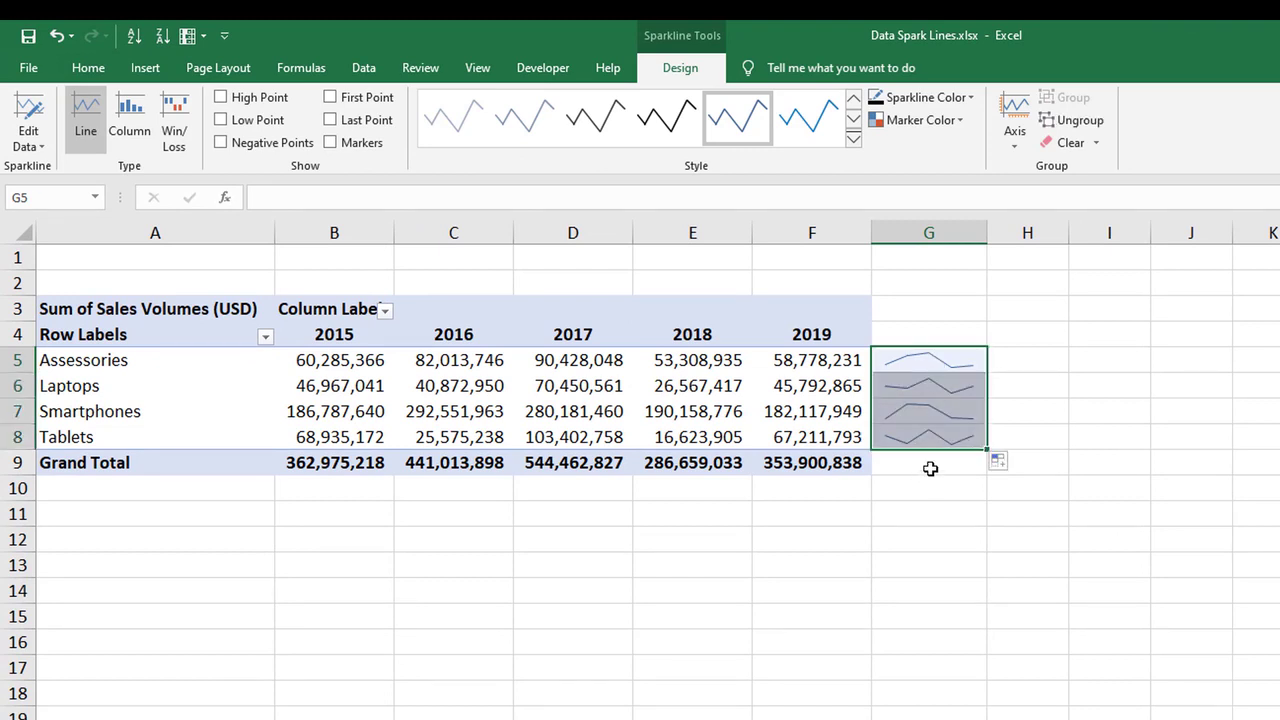
left_click(1027, 431)
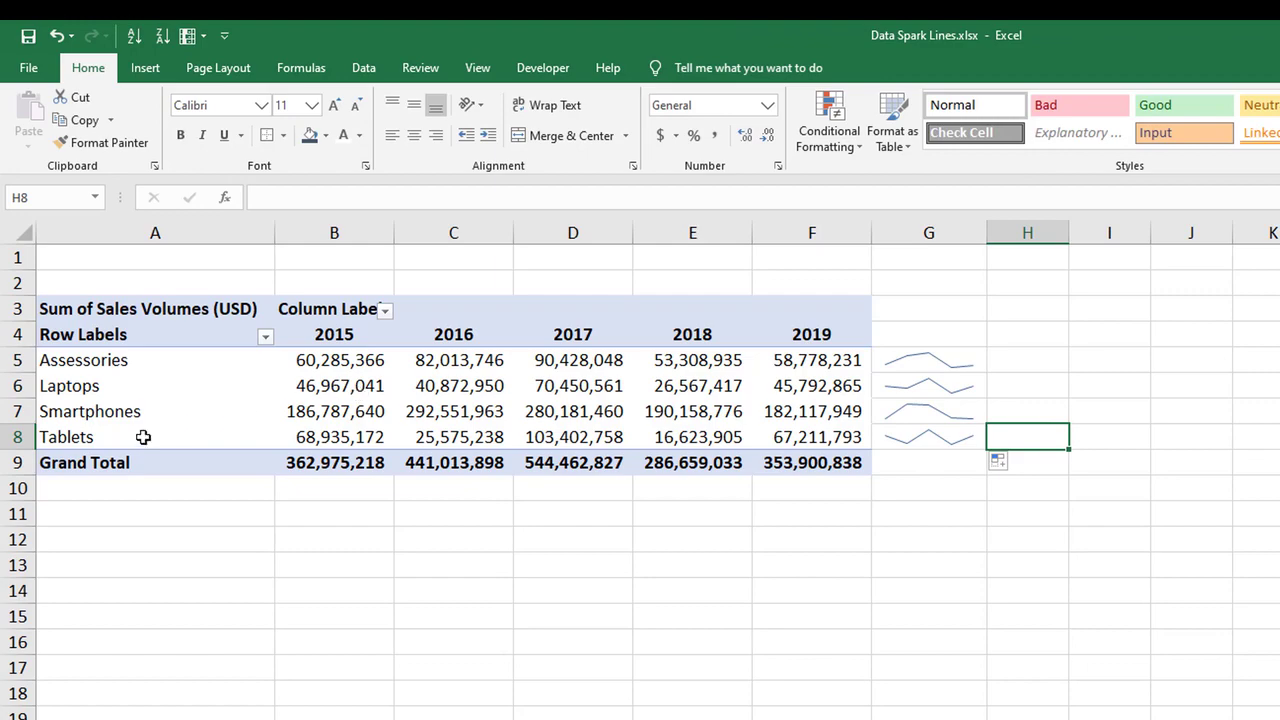
left_click(897, 358)
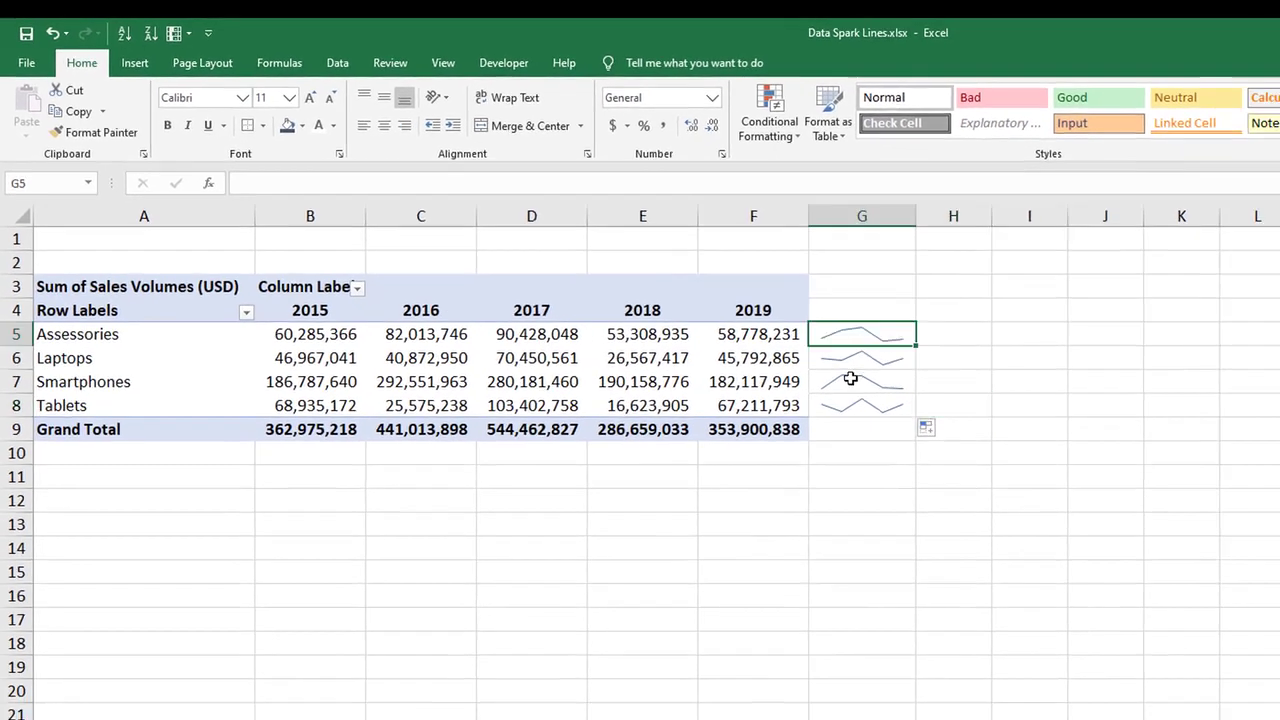
left_click(860, 429, "shift")
scroll(860, 429, "up", 4)
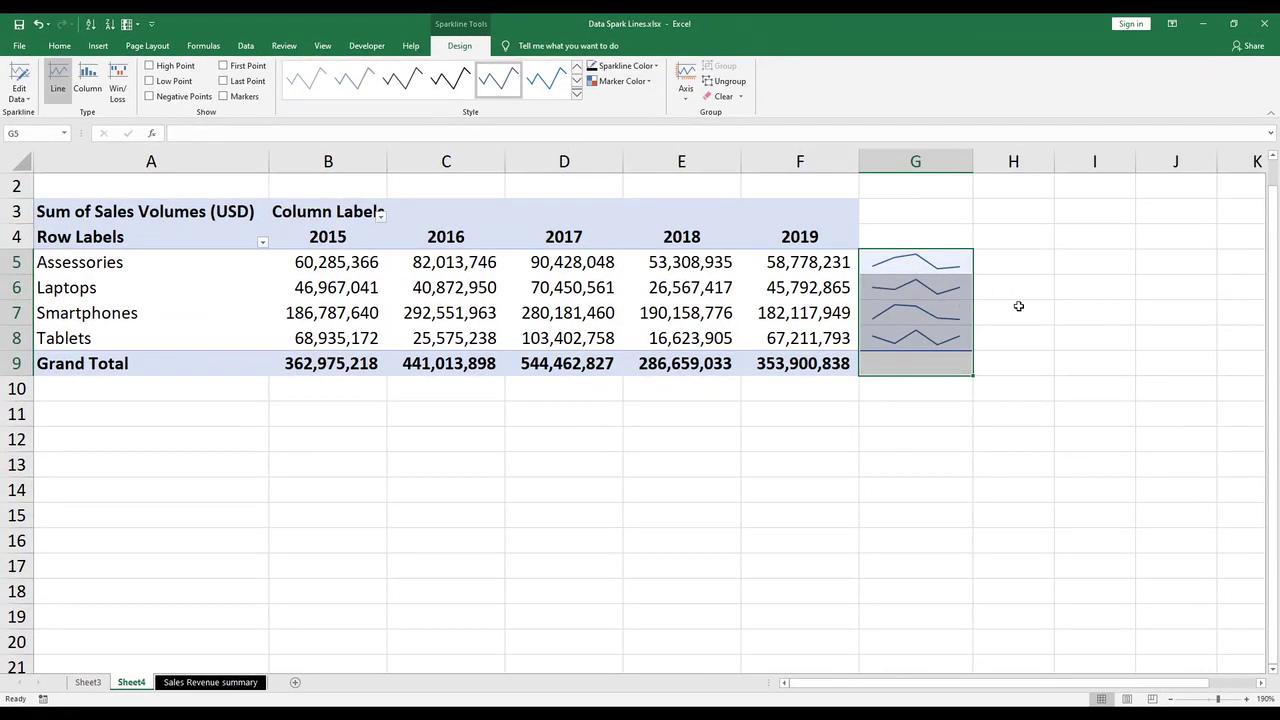
left_click(1018, 306)
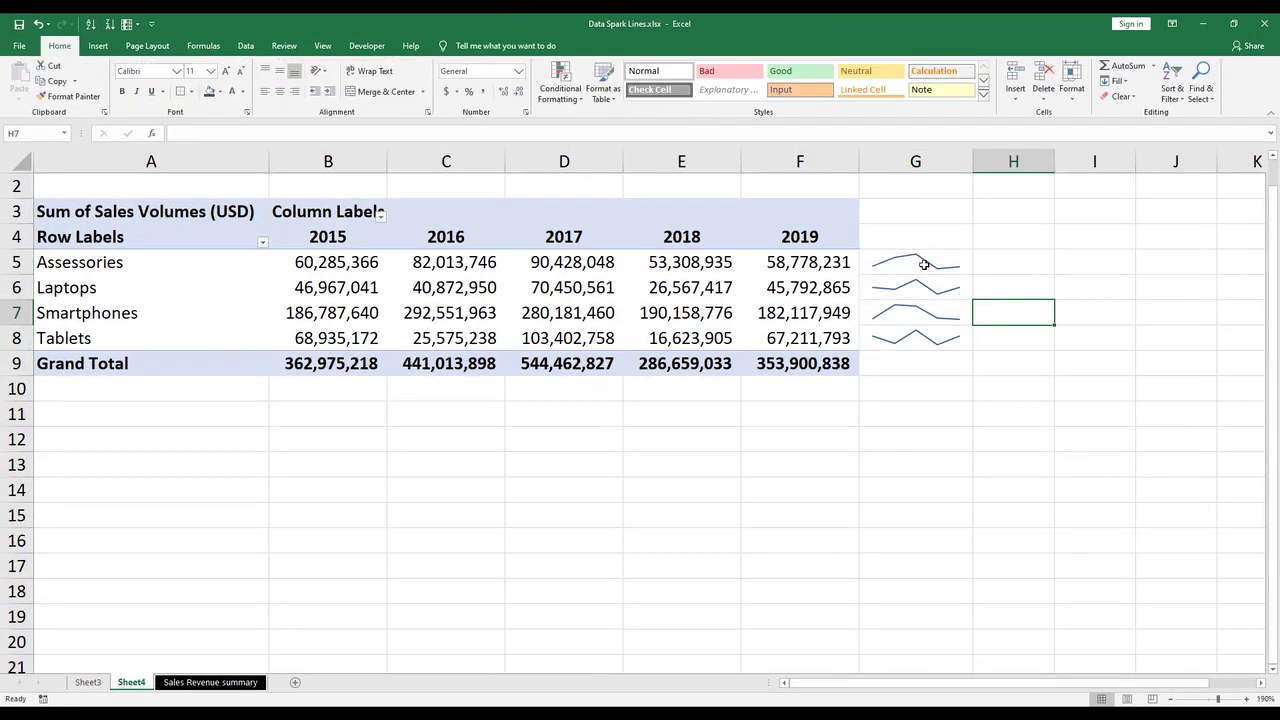
left_click_drag(920, 274, 915, 335)
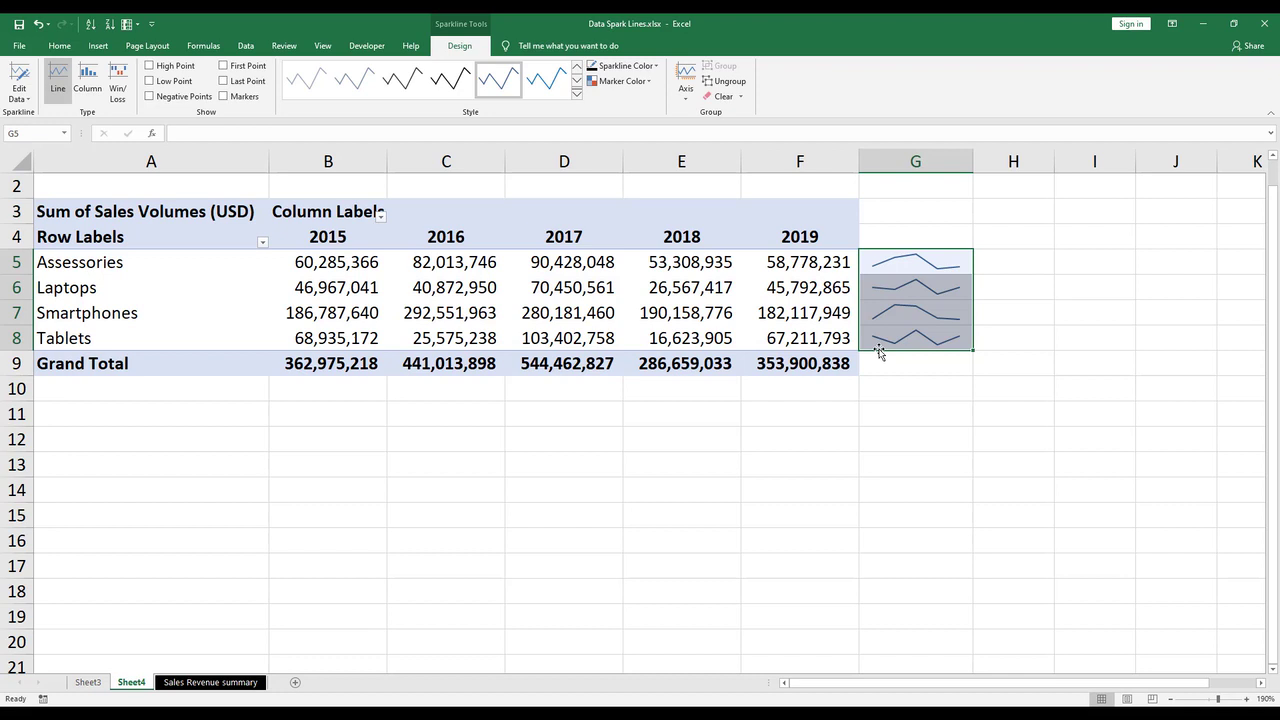
left_click(986, 309)
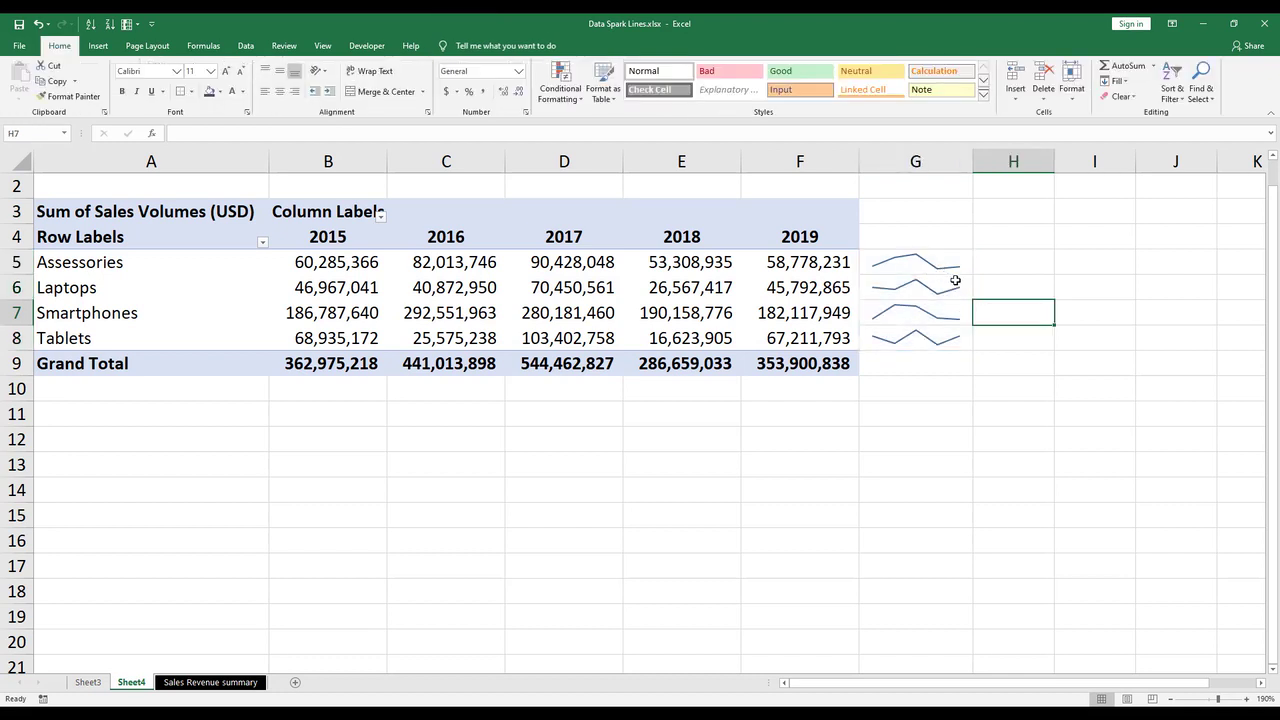
Apply the orange style in the third row of the style gallery to the sparkline group in G5:G8.
left_click(932, 266)
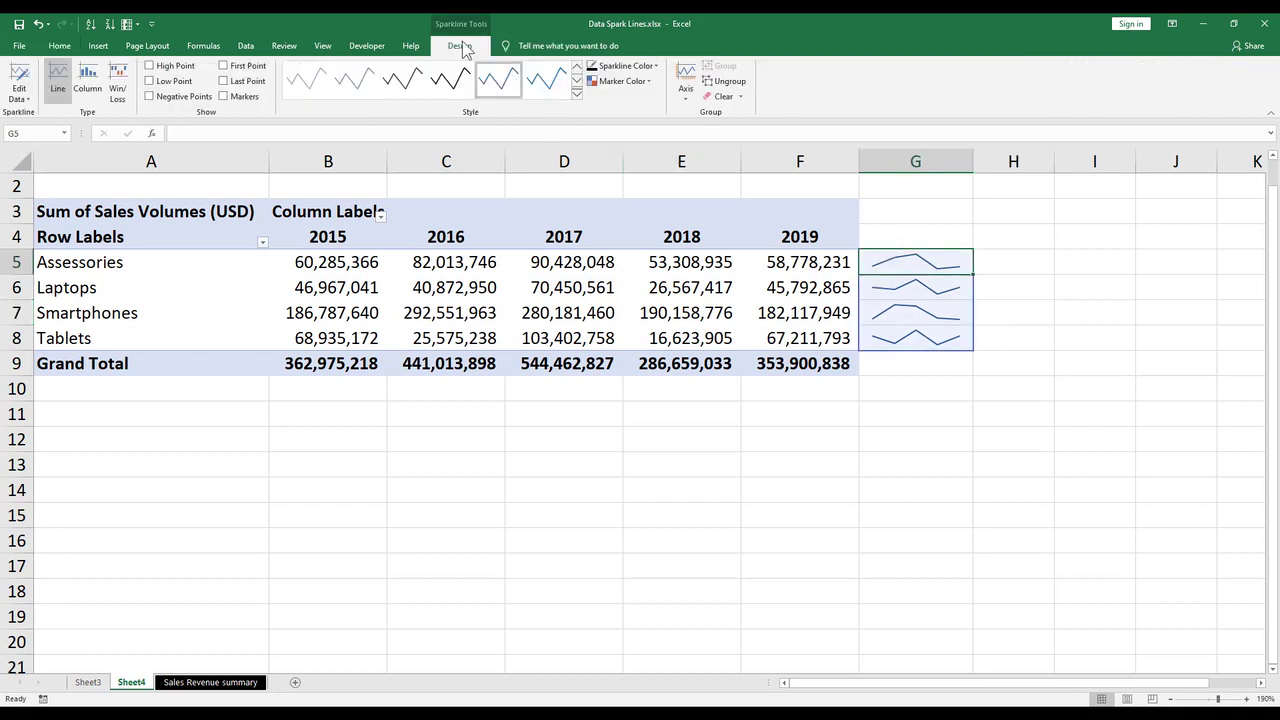
left_click(576, 86)
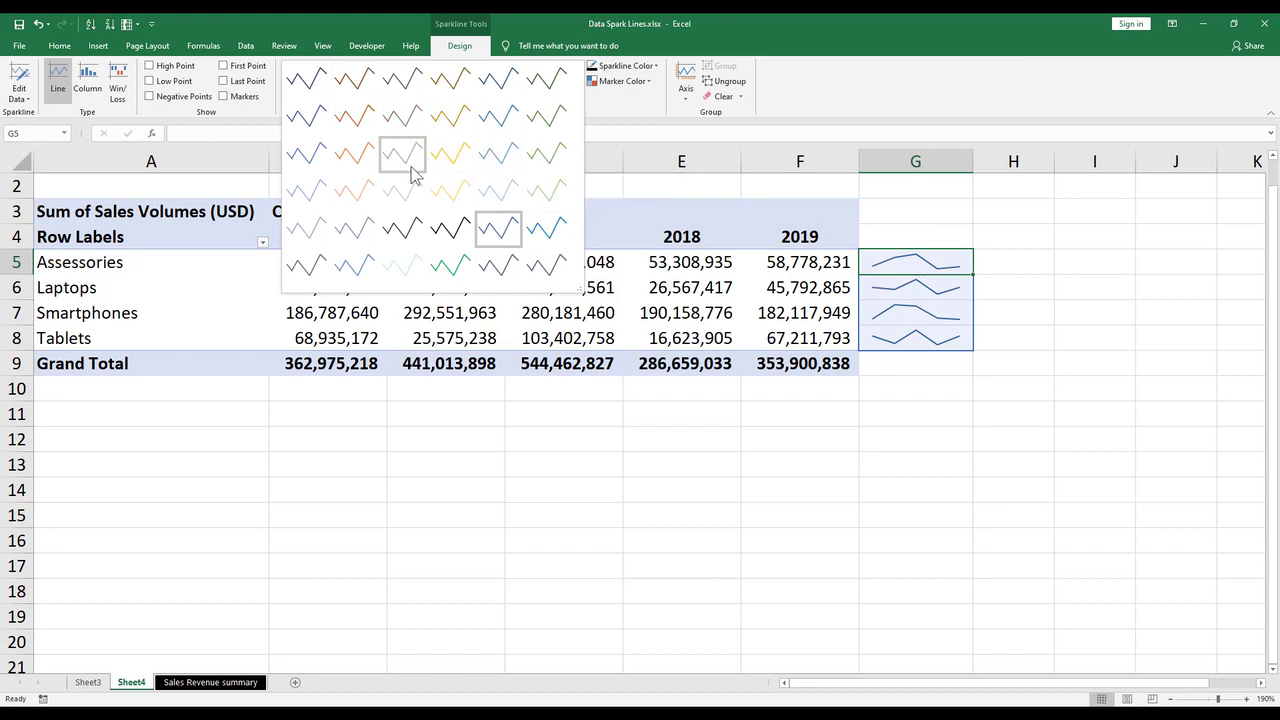
key("Escape")
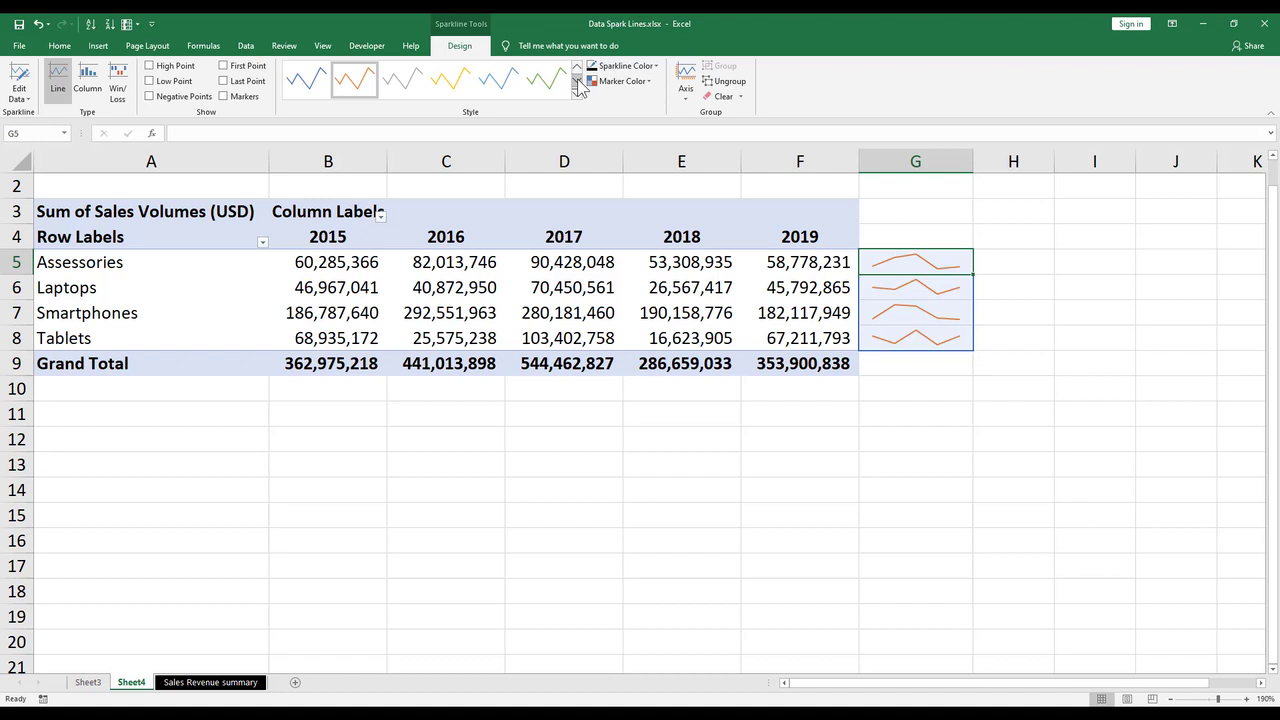
Try the dark orange first-row style on the sparkline group in G5:G8, and switch it to the dark blue second-row style.
left_click(600, 81)
left_click(577, 93)
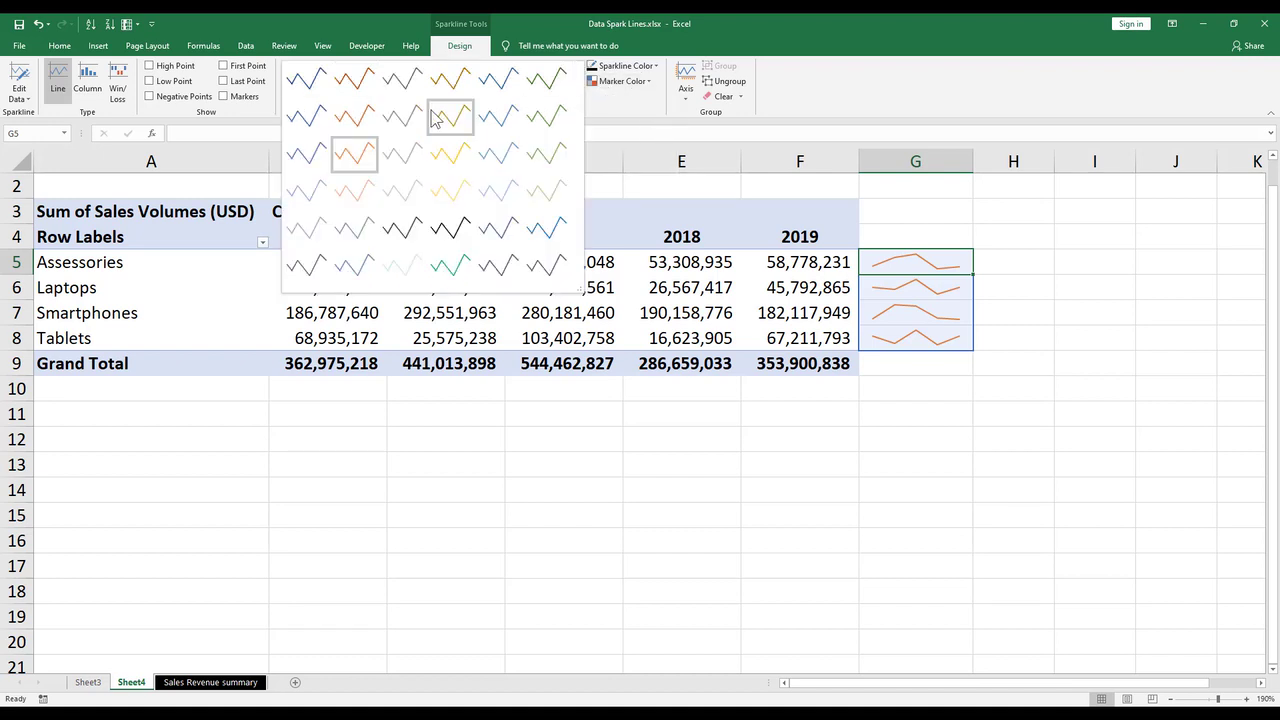
left_click(352, 79)
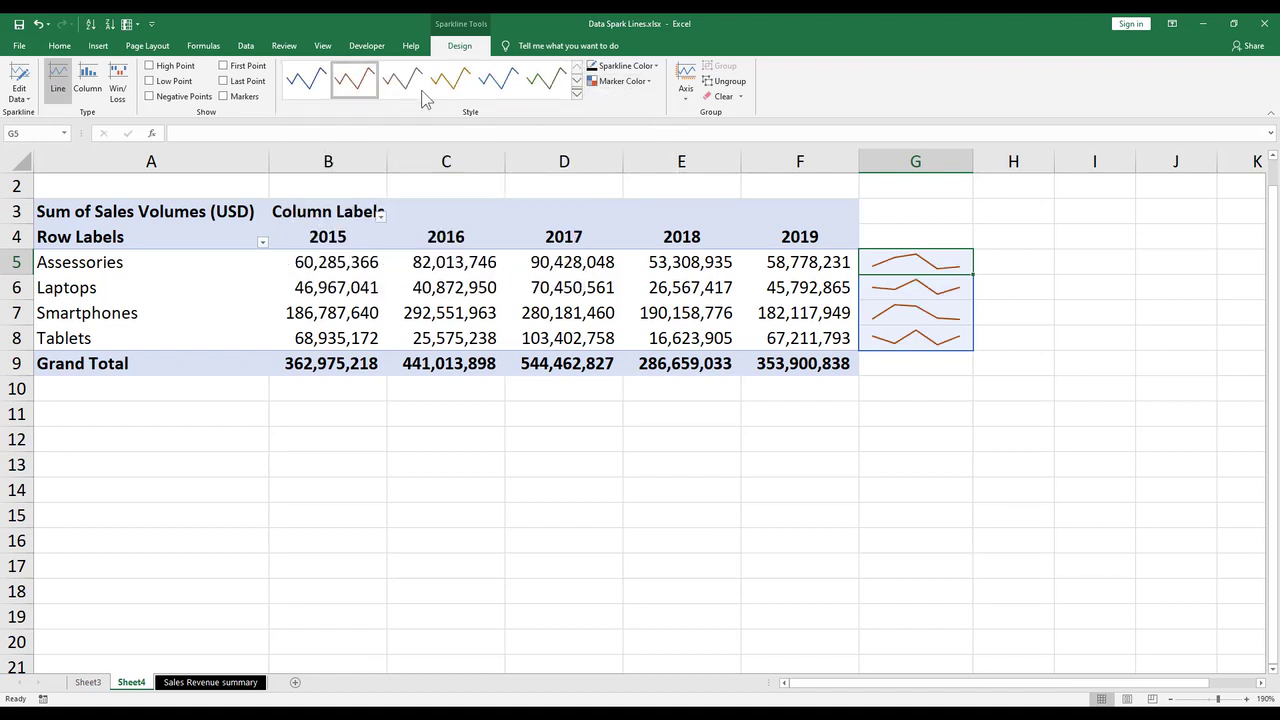
left_click(577, 93)
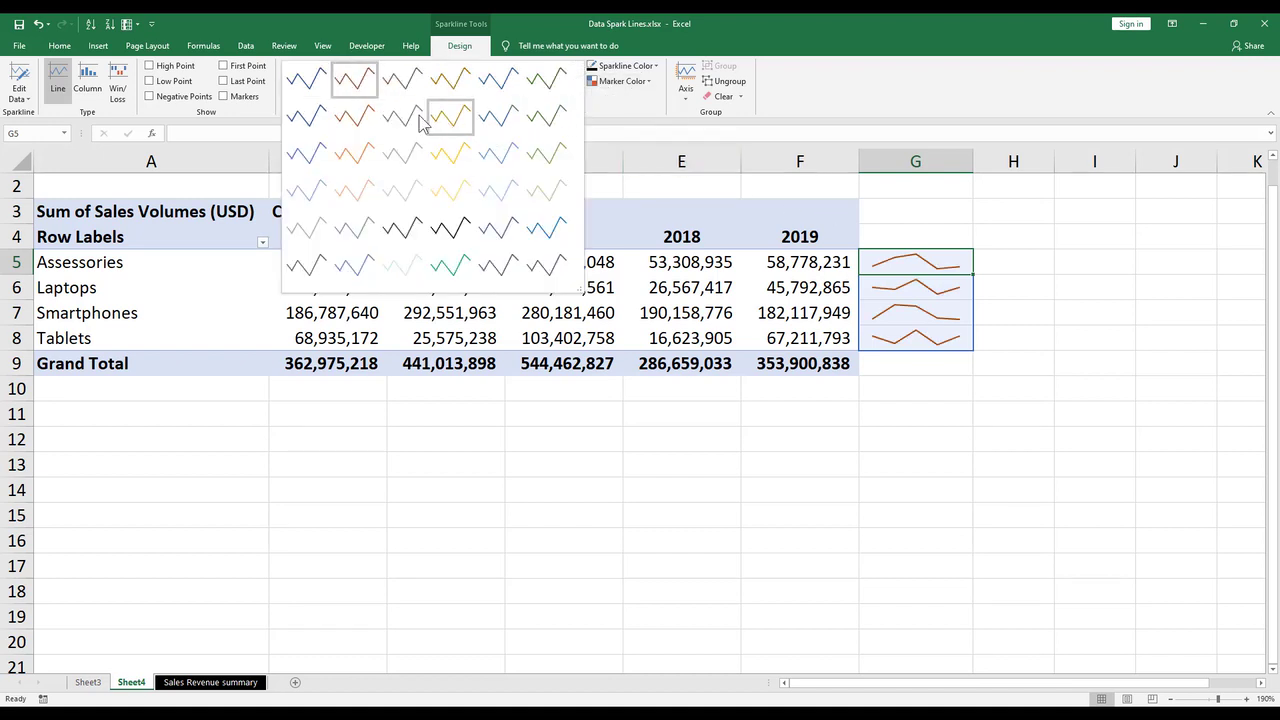
left_click(308, 119)
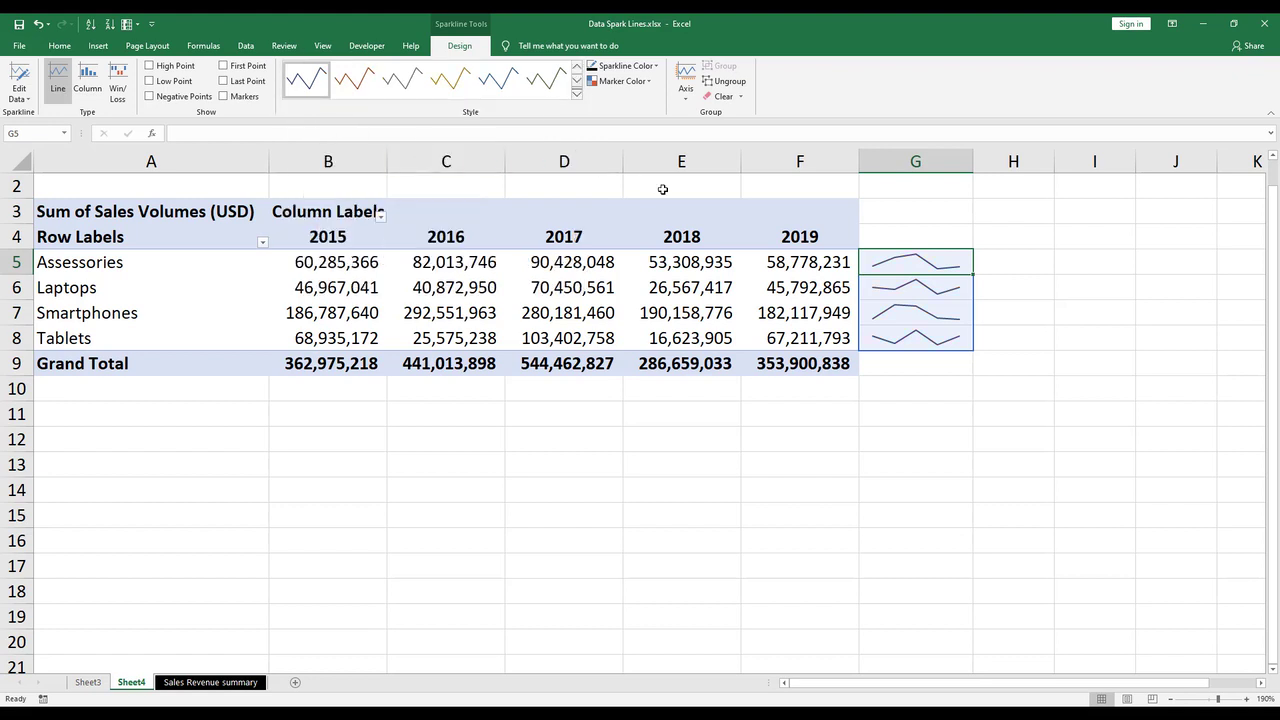
Turn on data point markers for the sparklines in G5:G8.
left_click(897, 212)
left_click_drag(899, 259, 905, 340)
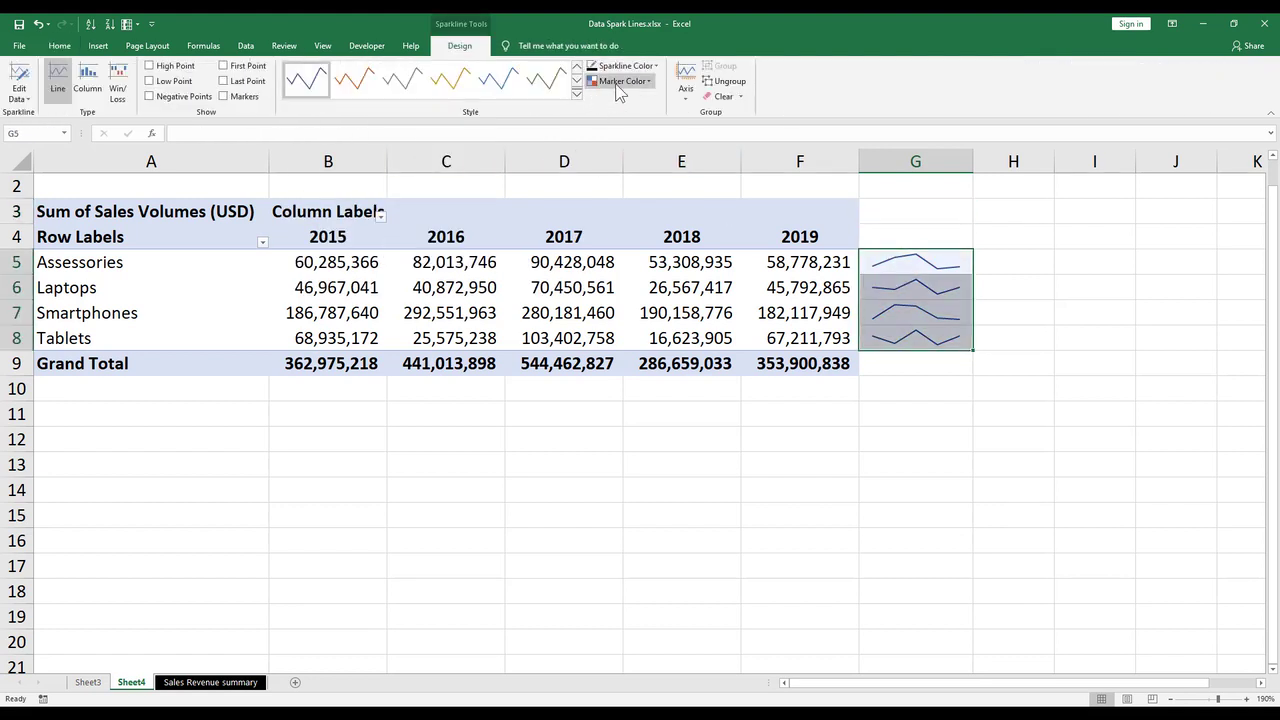
left_click(223, 96)
left_click(915, 212)
scroll(917, 245, "up", 2)
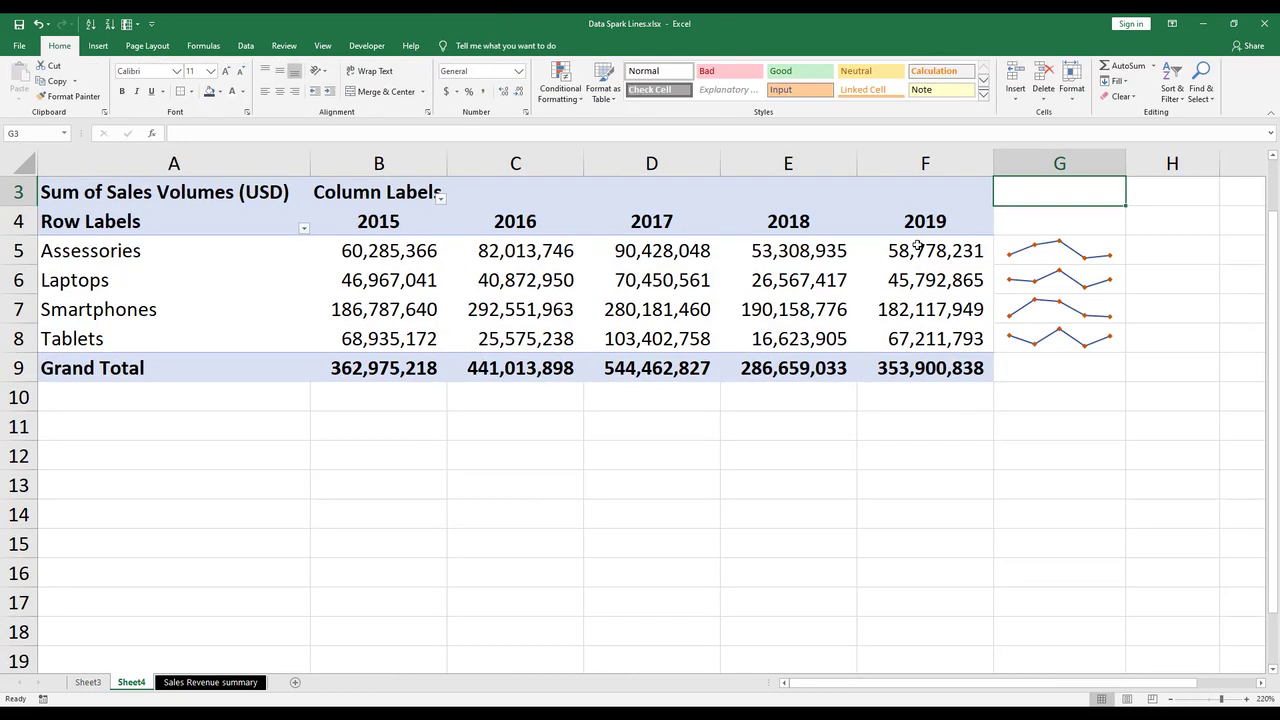
scroll(920, 250, "up", 1)
scroll(1009, 257, "up", 1)
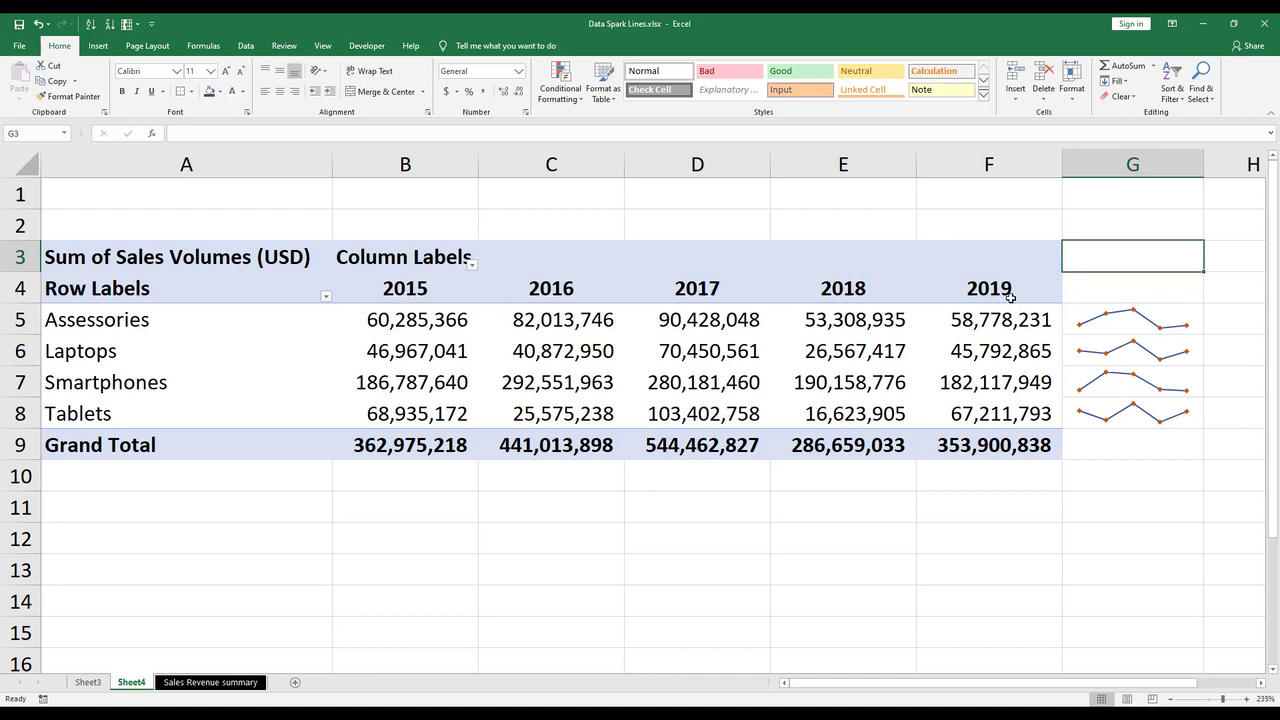
Set the marker colour of the sparkline group in G5:G8 to black.
left_click_drag(1135, 330, 1130, 412)
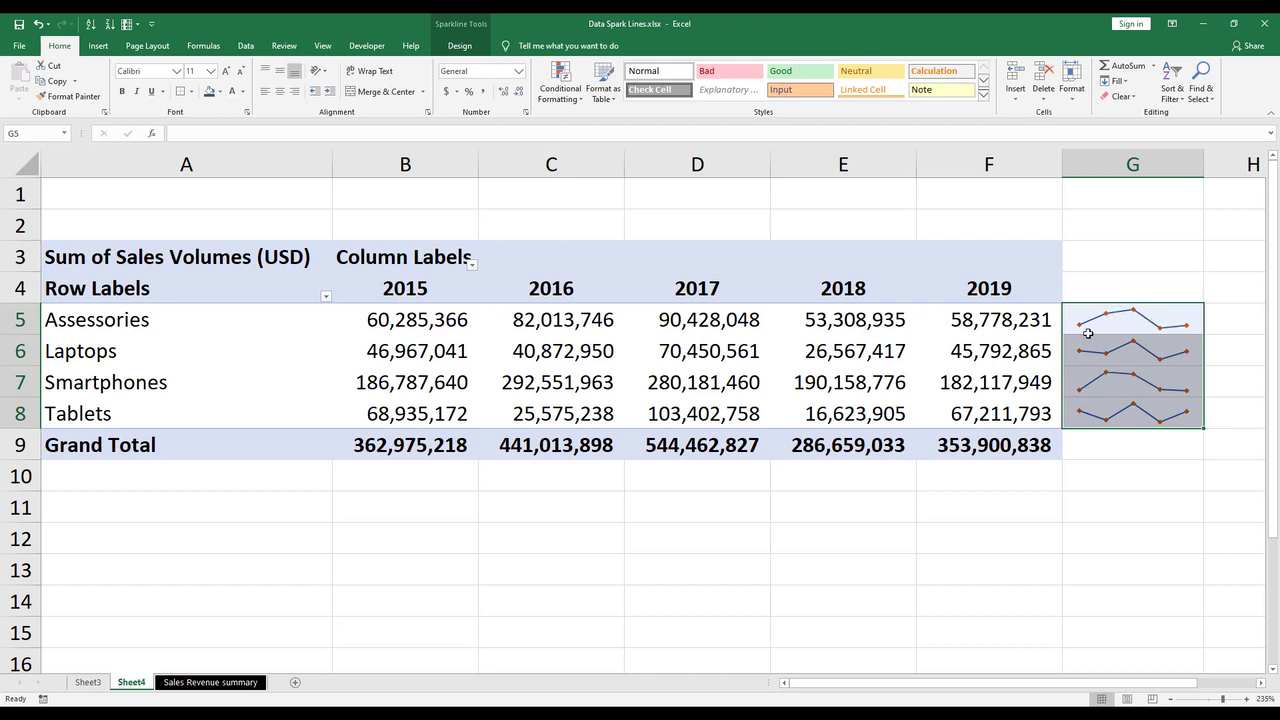
left_click(1092, 262)
left_click(1133, 320)
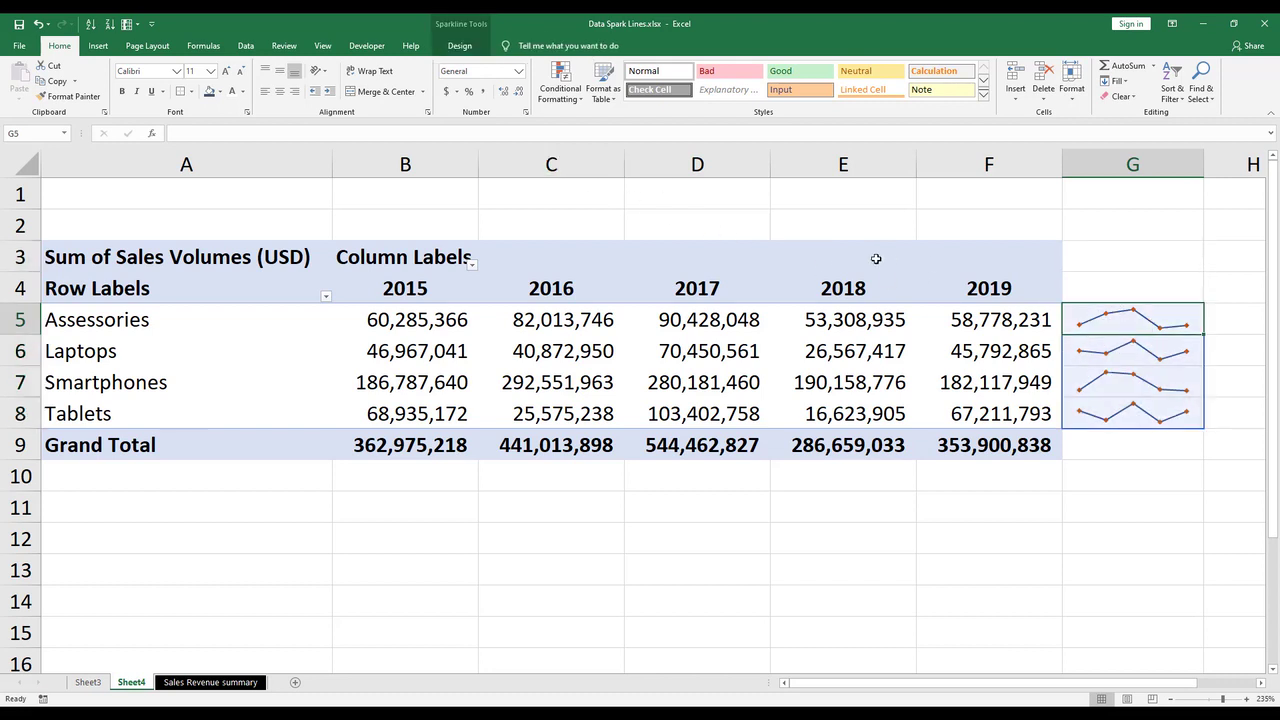
left_click(459, 45)
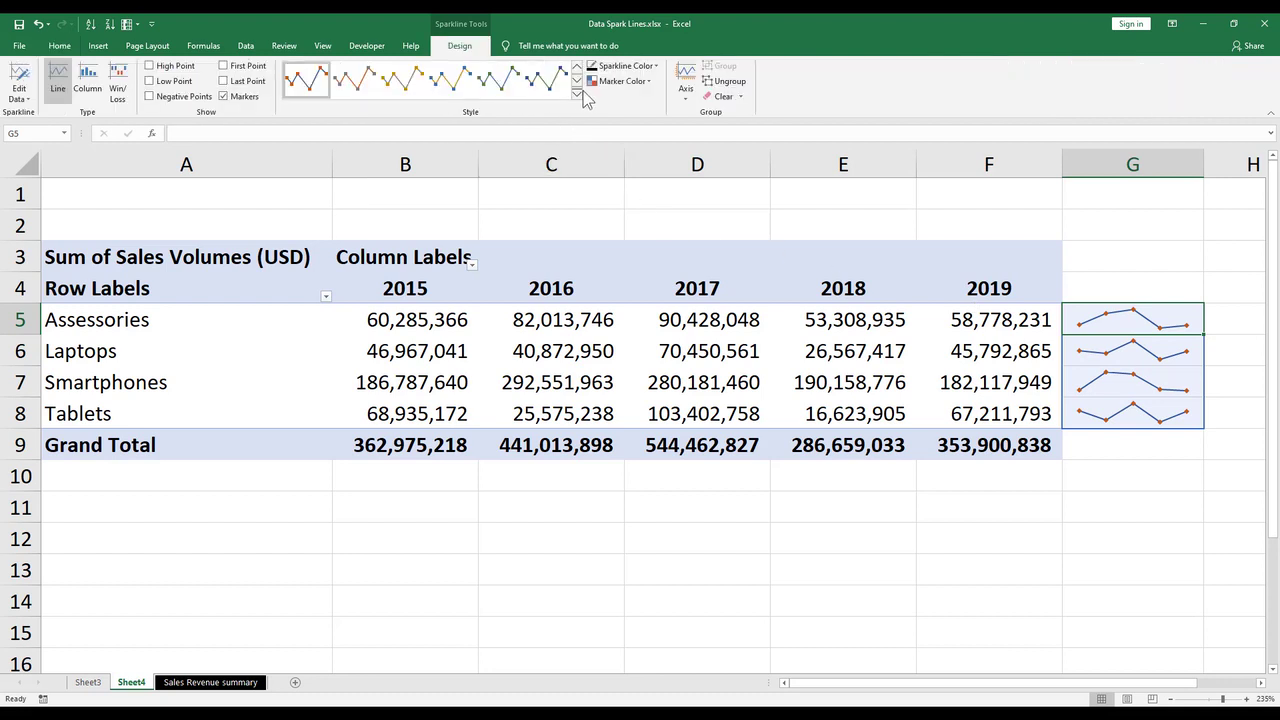
left_click(643, 87)
mouse_move(652, 116)
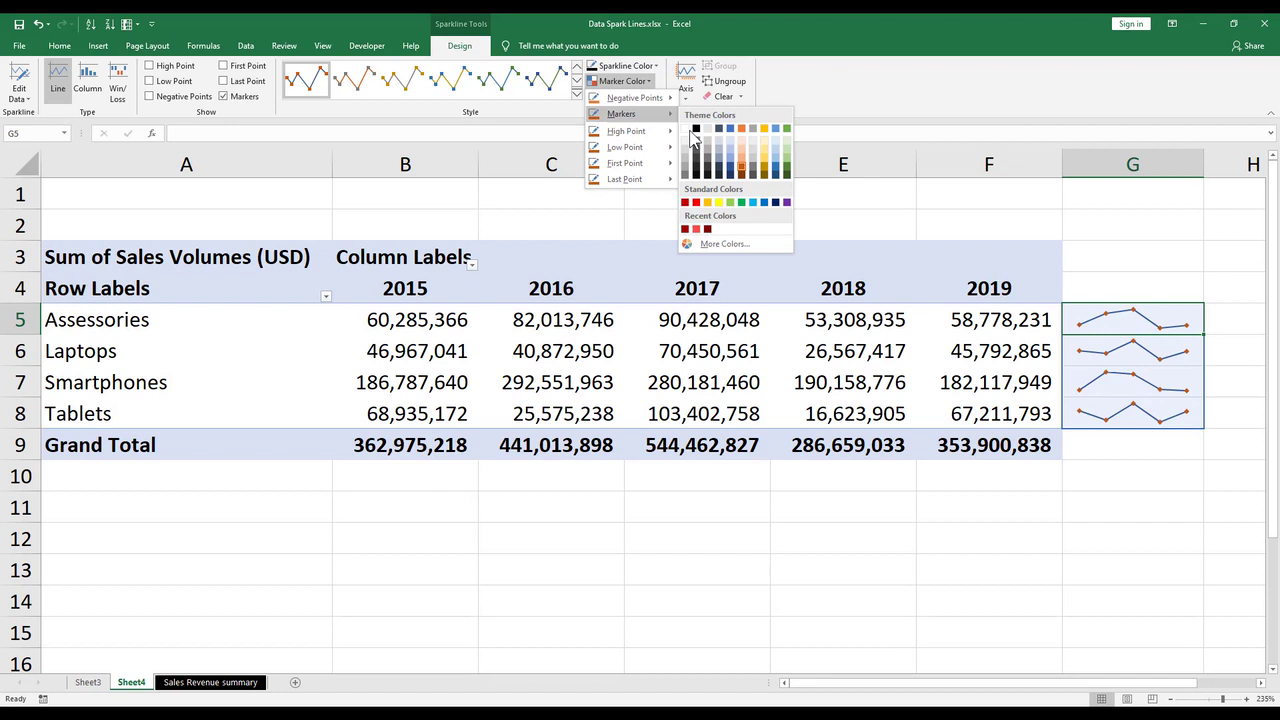
left_click(697, 130)
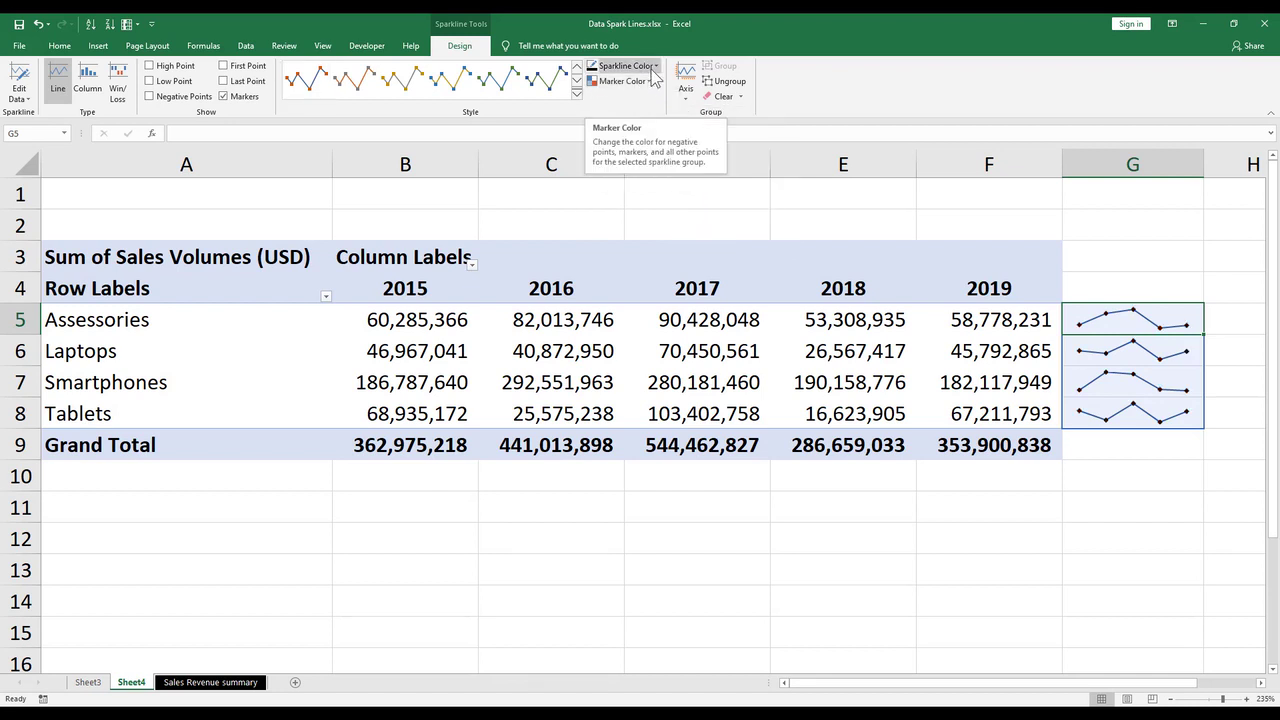
Set the line colour of the sparklines in G5:G8 to standard red.
left_click(628, 66)
left_click(603, 170)
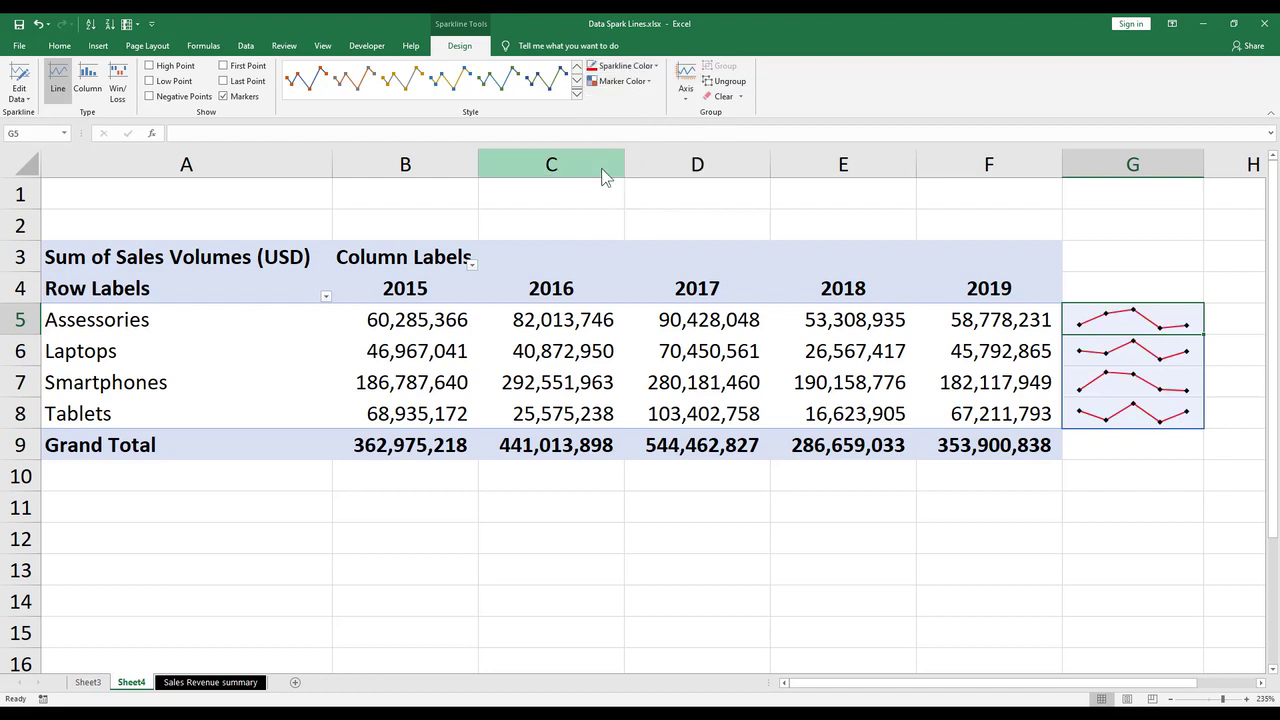
left_click(1090, 224)
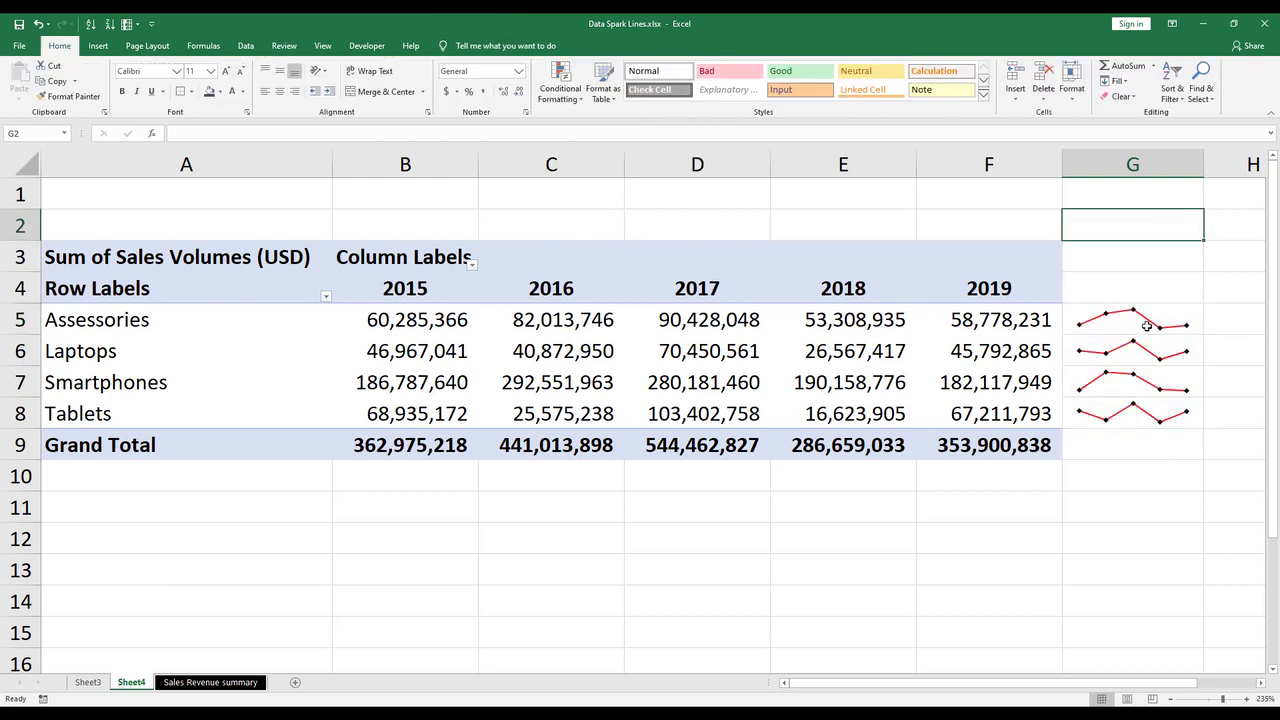
Convert the sparklines in G5:G8 to the Column type.
left_click_drag(1130, 319, 1132, 413)
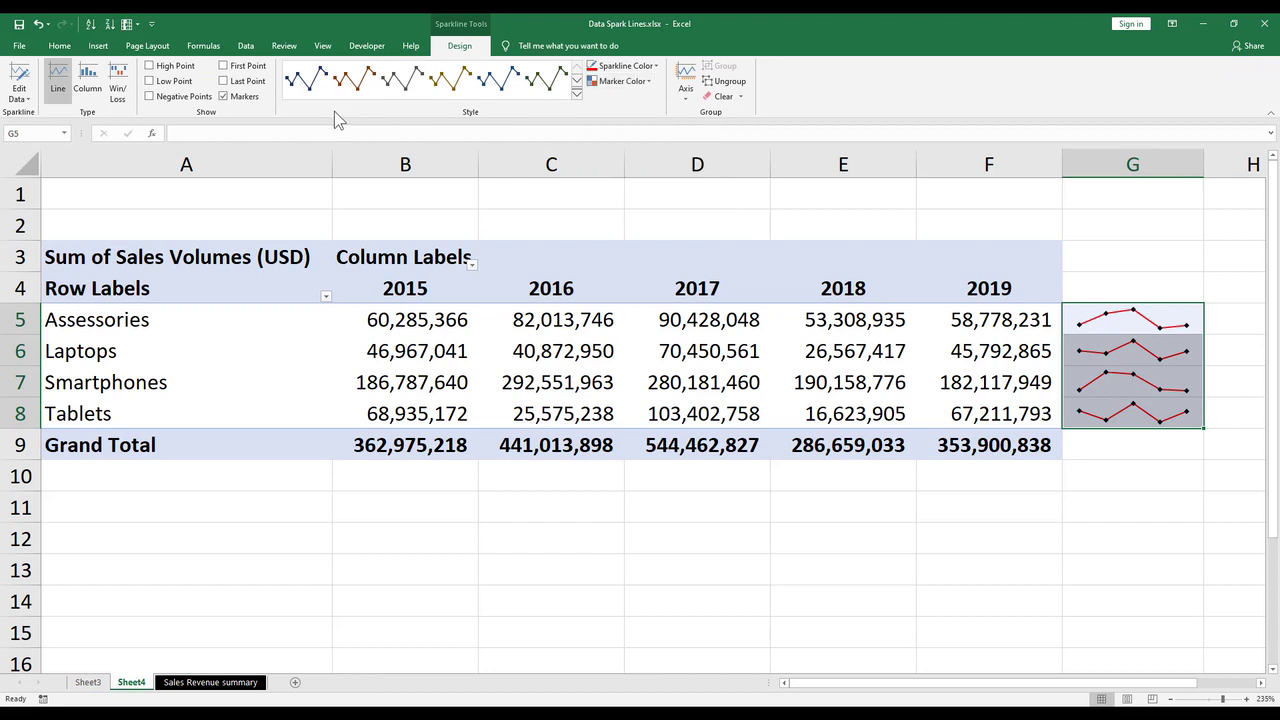
left_click(87, 82)
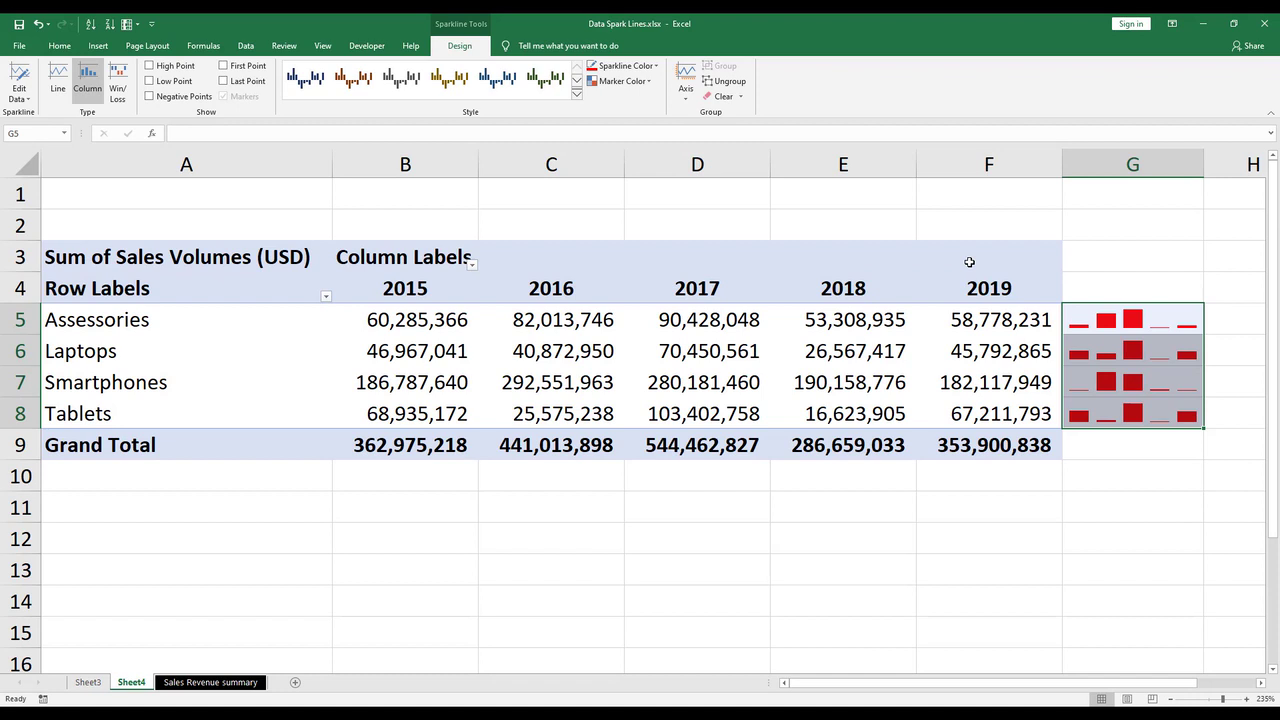
left_click(1131, 266)
Apply the dark green first-row style to the column sparklines in G5:G8 and colour their negative points red.
left_click_drag(1174, 314, 1176, 432)
left_click(548, 82)
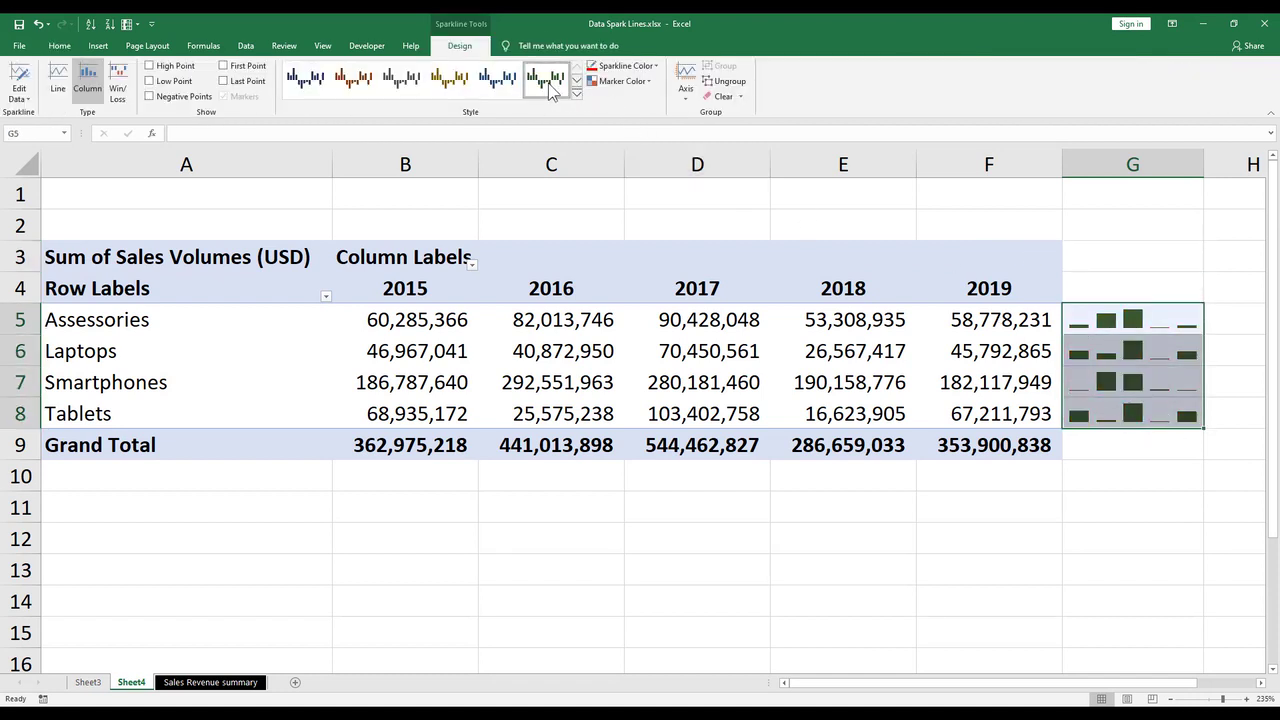
left_click(620, 81)
mouse_move(635, 98)
left_click(697, 187)
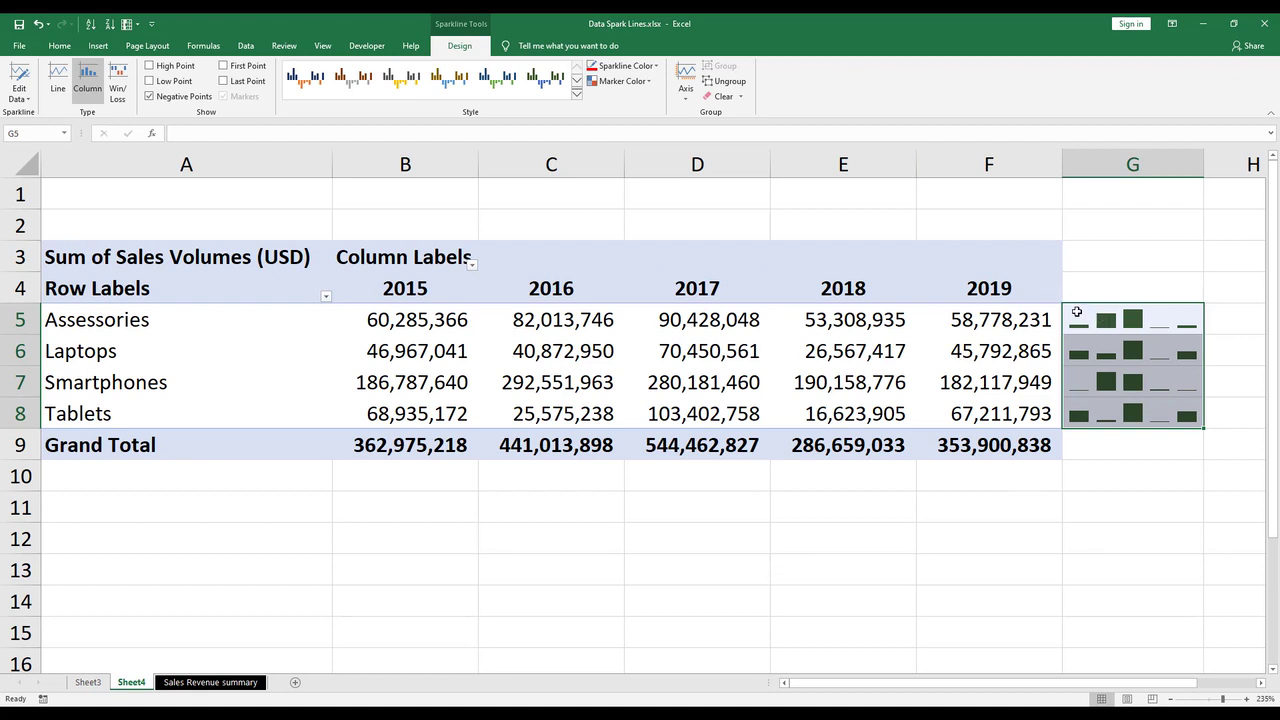
left_click(1064, 270)
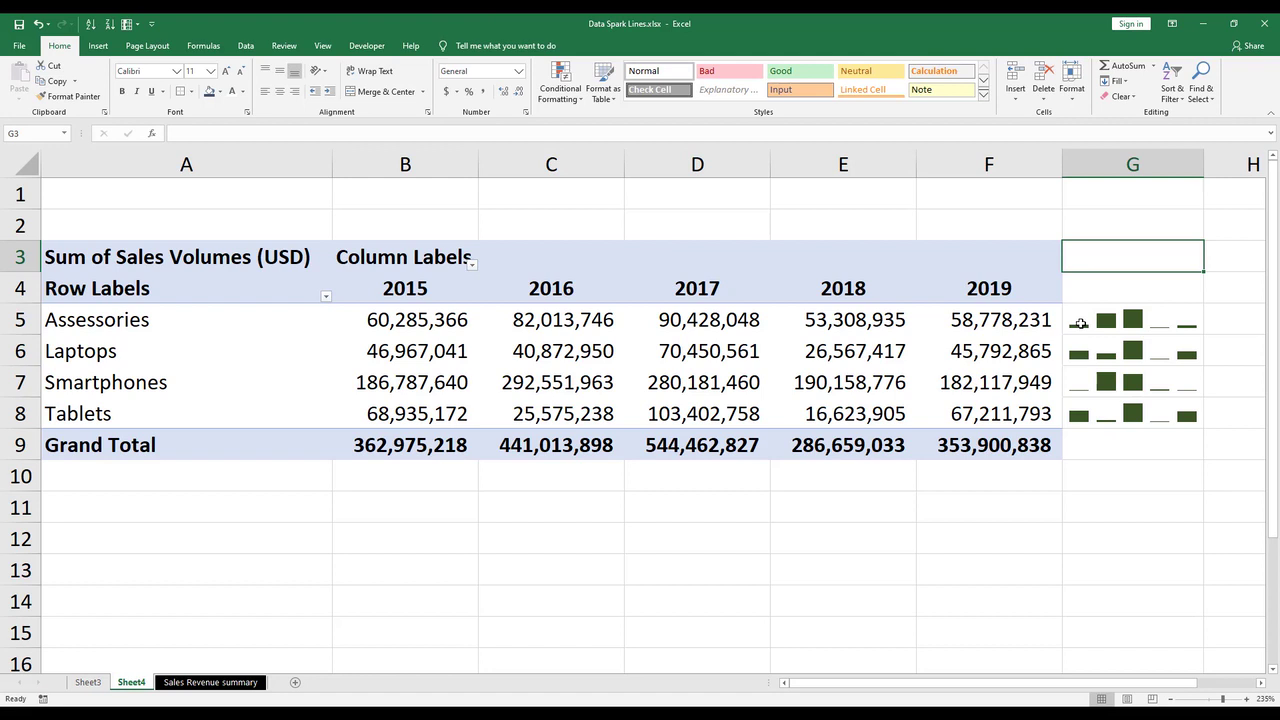
Convert the sparklines in G5:G8 back to the Line type.
left_click_drag(1080, 322, 1080, 414)
mouse_move(1031, 323)
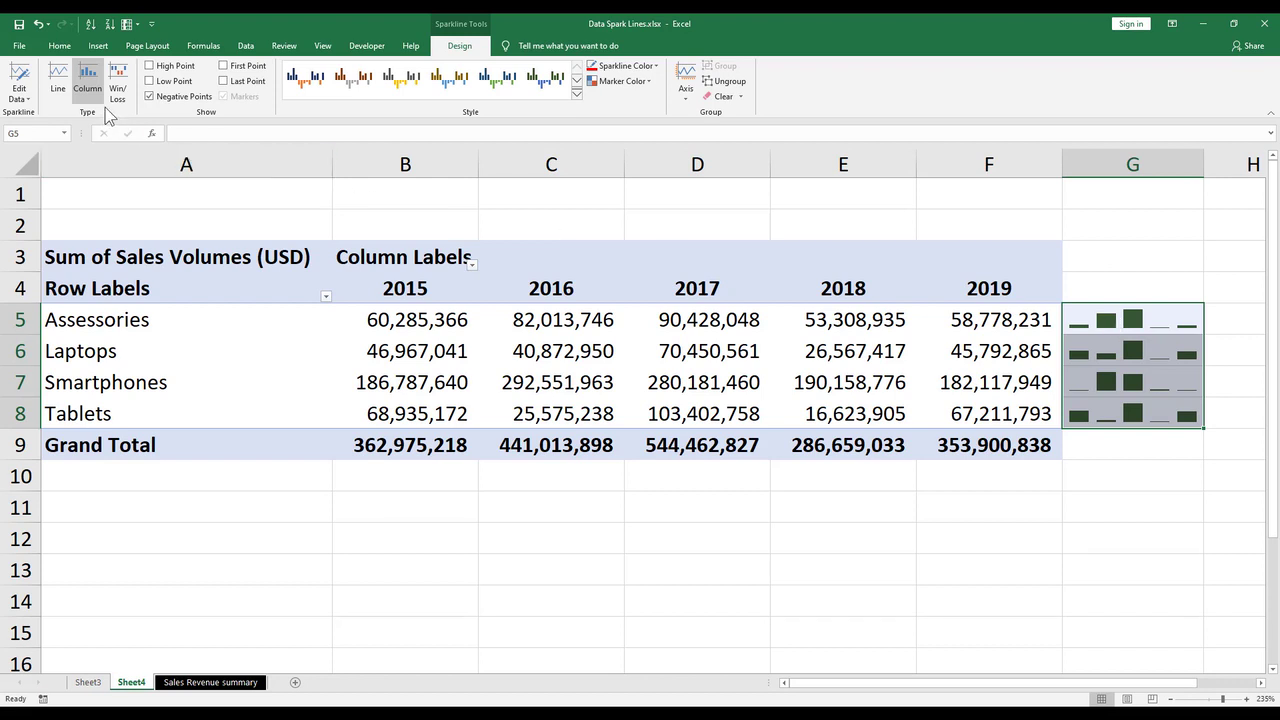
left_click(56, 92)
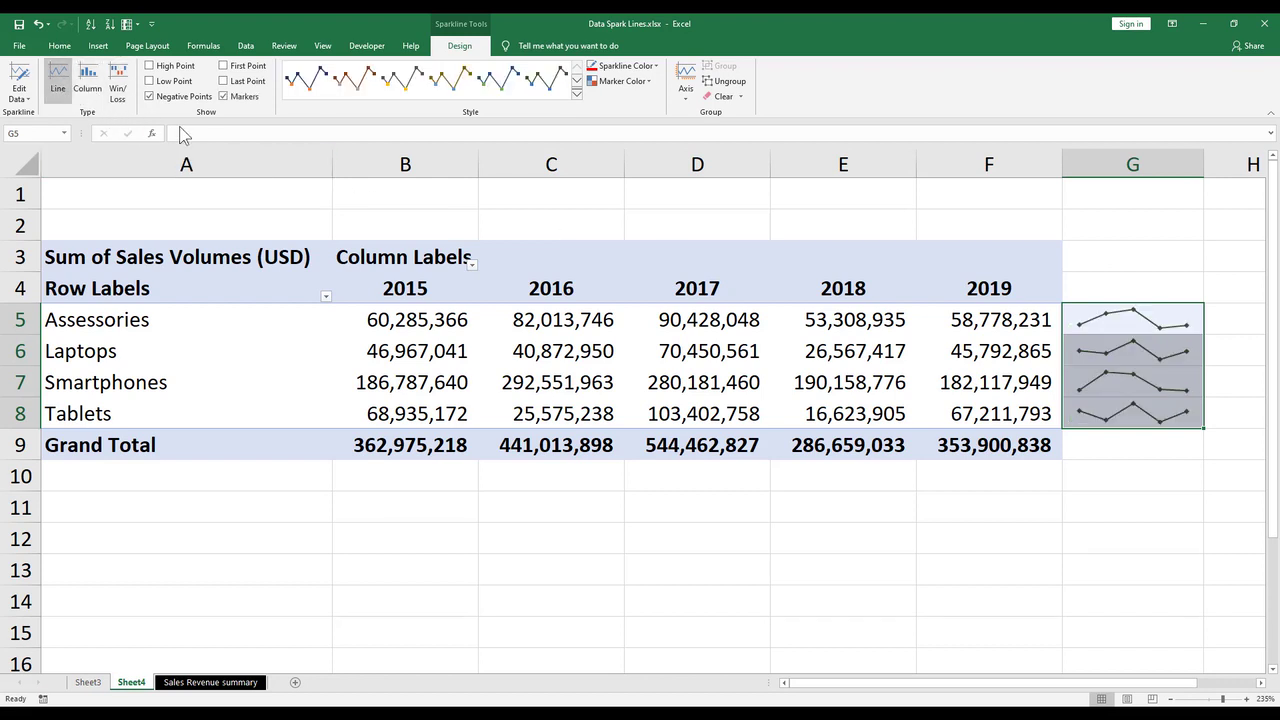
left_click(1100, 254)
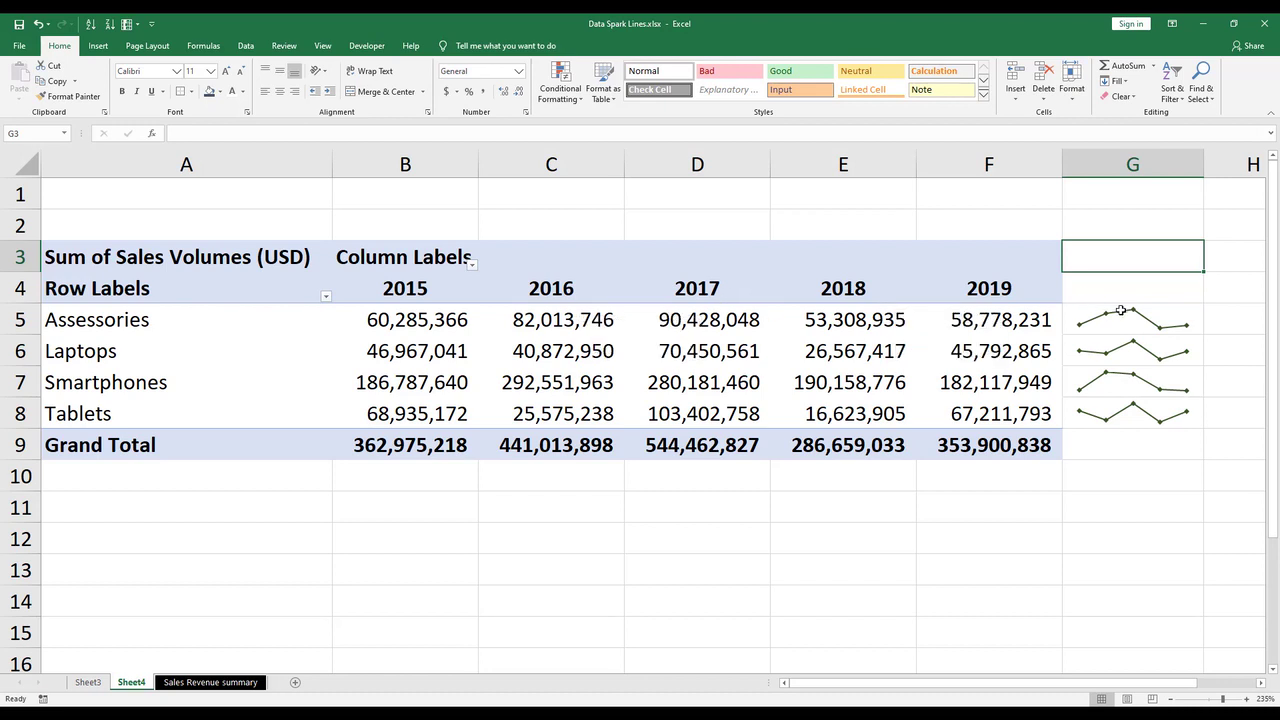
Replace the Year field with Month (YYYYMM) in the PivotTable's column area.
left_click_drag(1121, 311, 1127, 403)
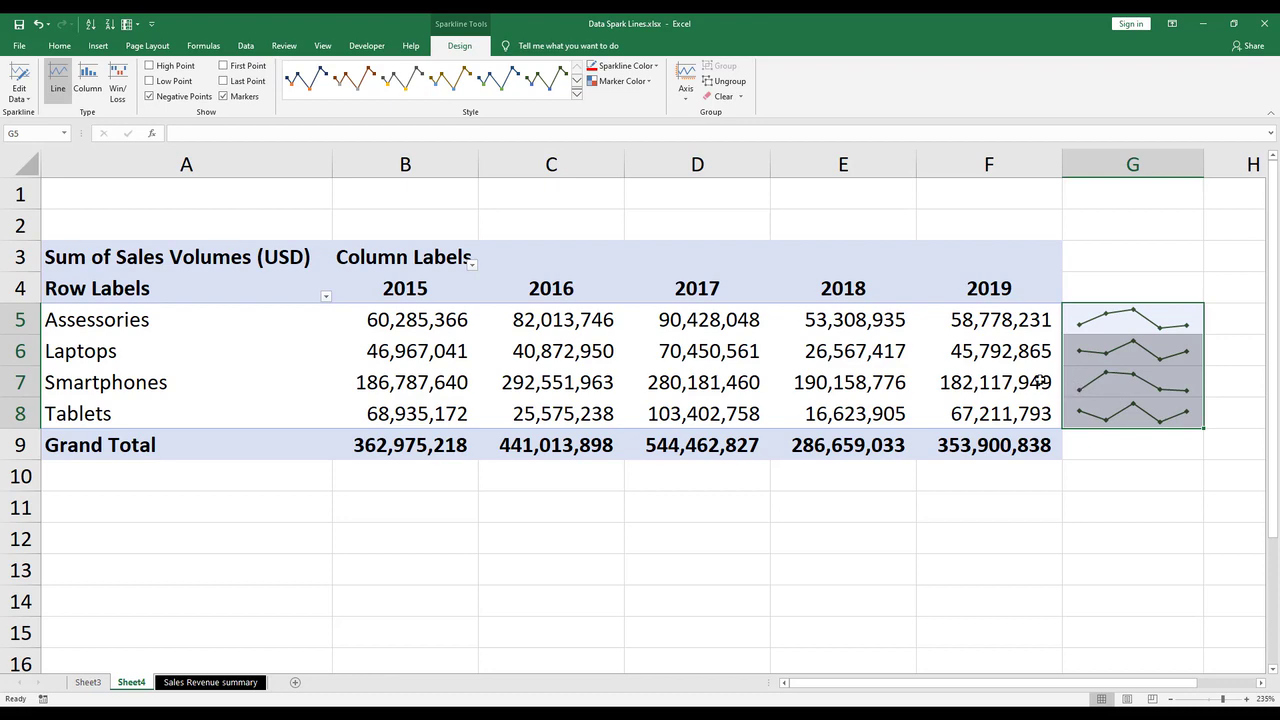
left_click(843, 601)
left_click(749, 343)
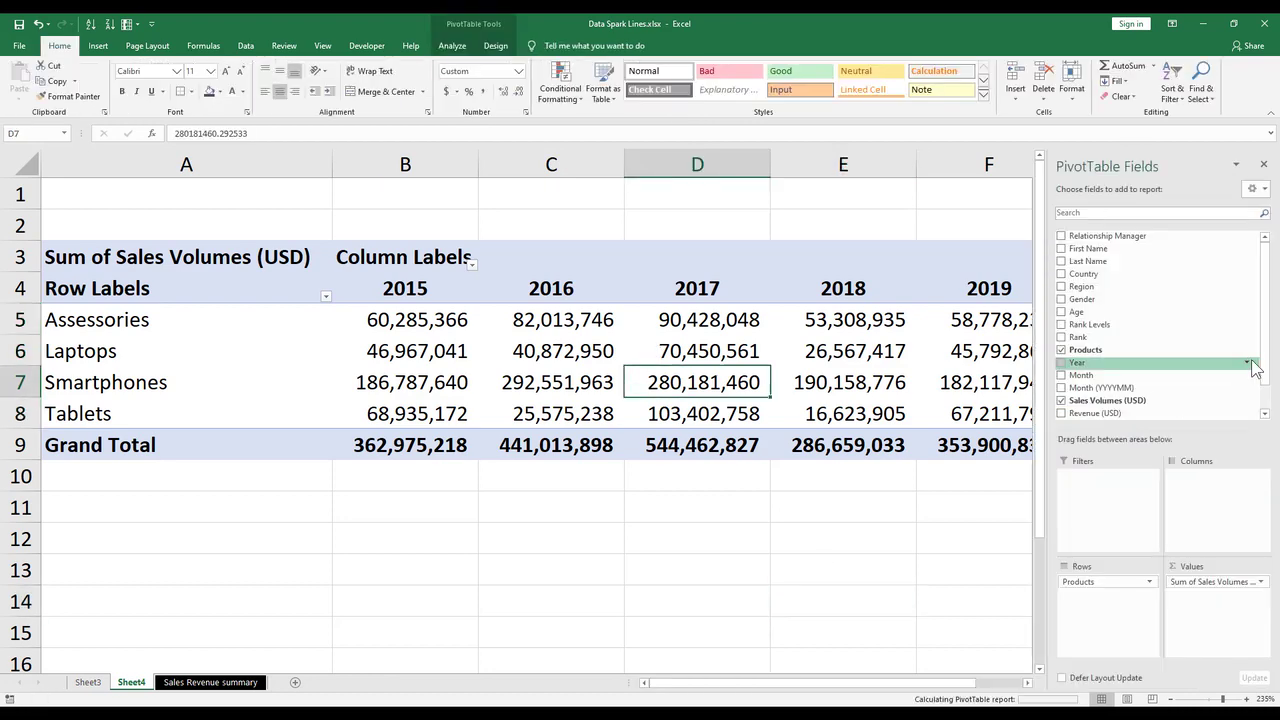
scroll(1250, 365, "down", 1)
left_click_drag(1120, 357, 1212, 493)
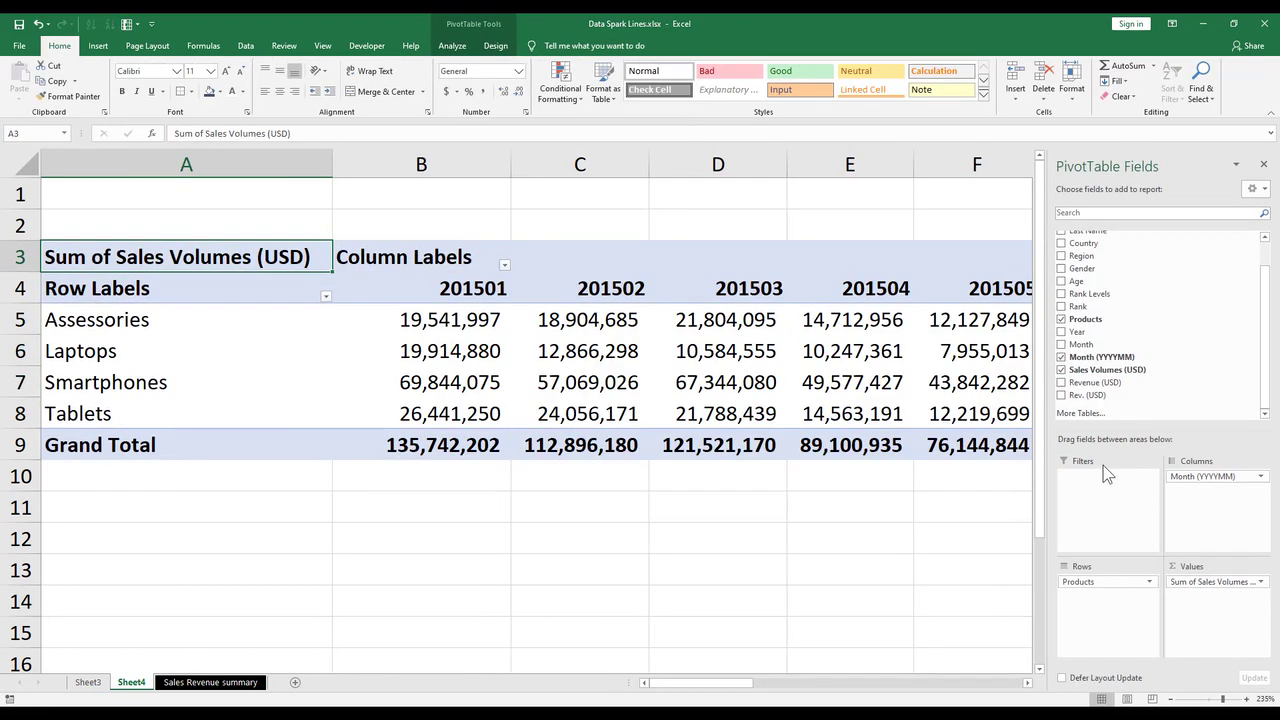
Add the Month field to the PivotTable as a report filter.
scroll(775, 383, "down", 5)
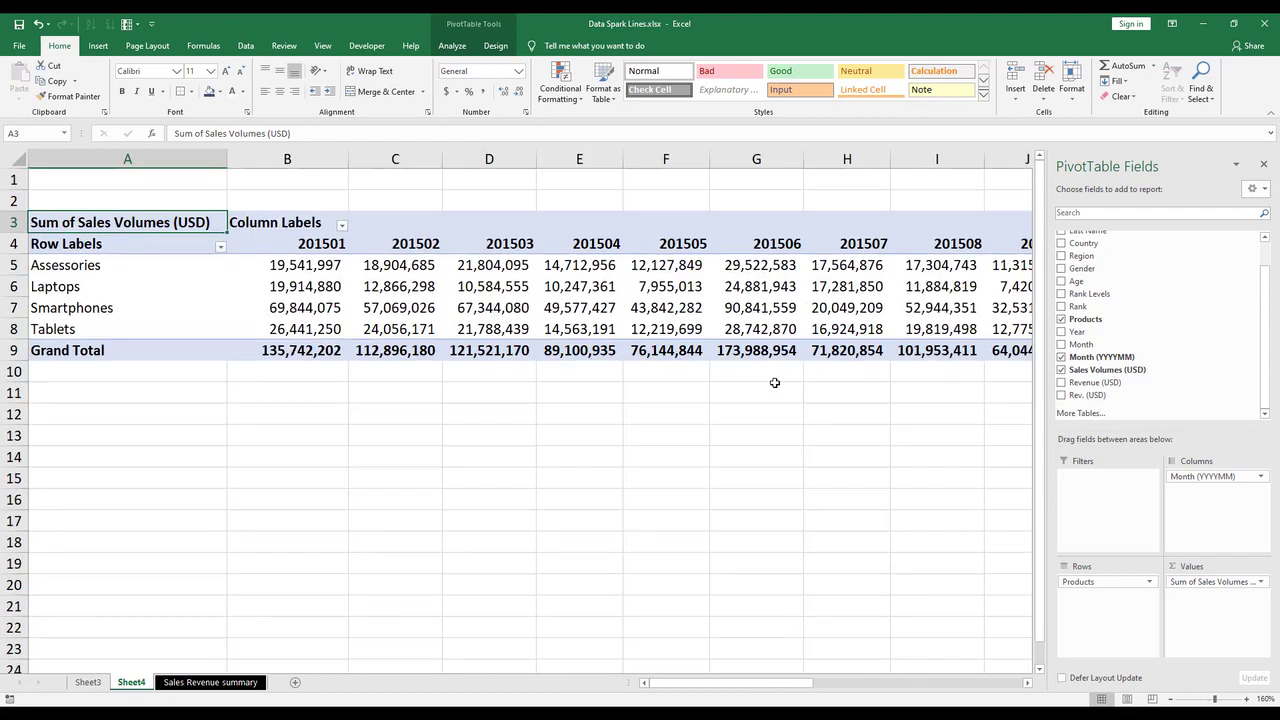
scroll(775, 383, "down", 5)
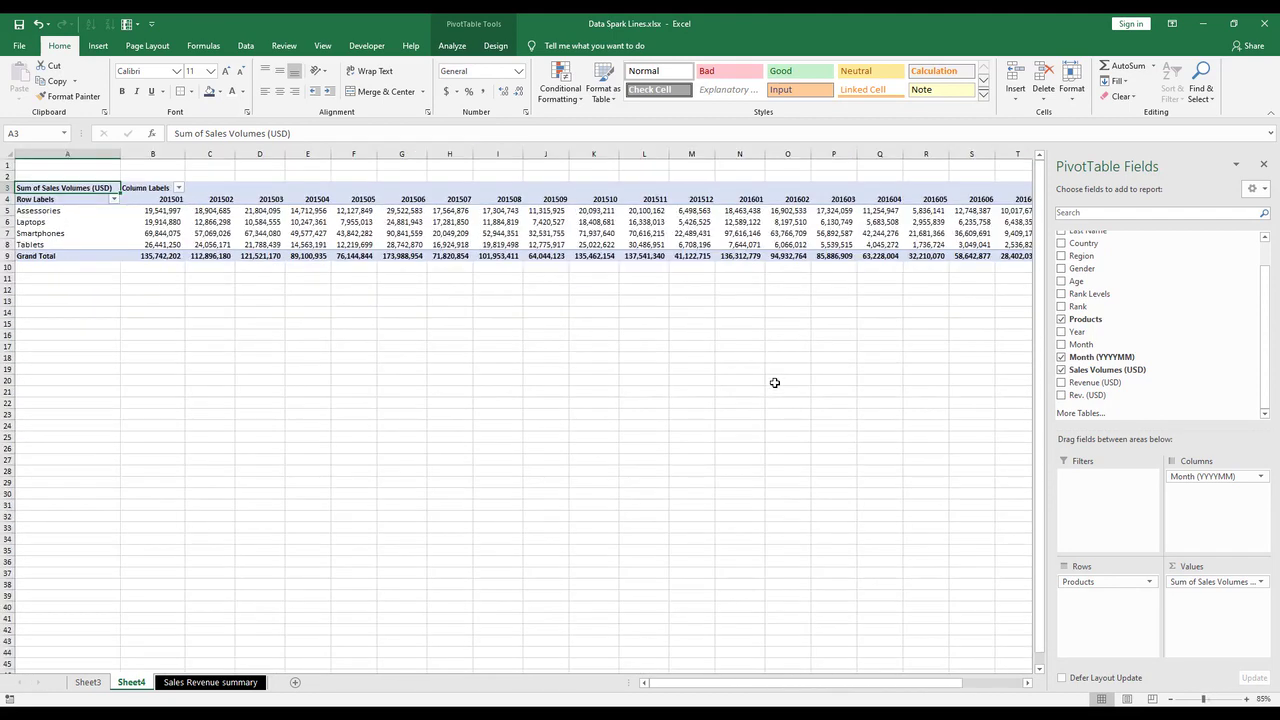
scroll(775, 383, "down", 1)
scroll(787, 371, "down", 1)
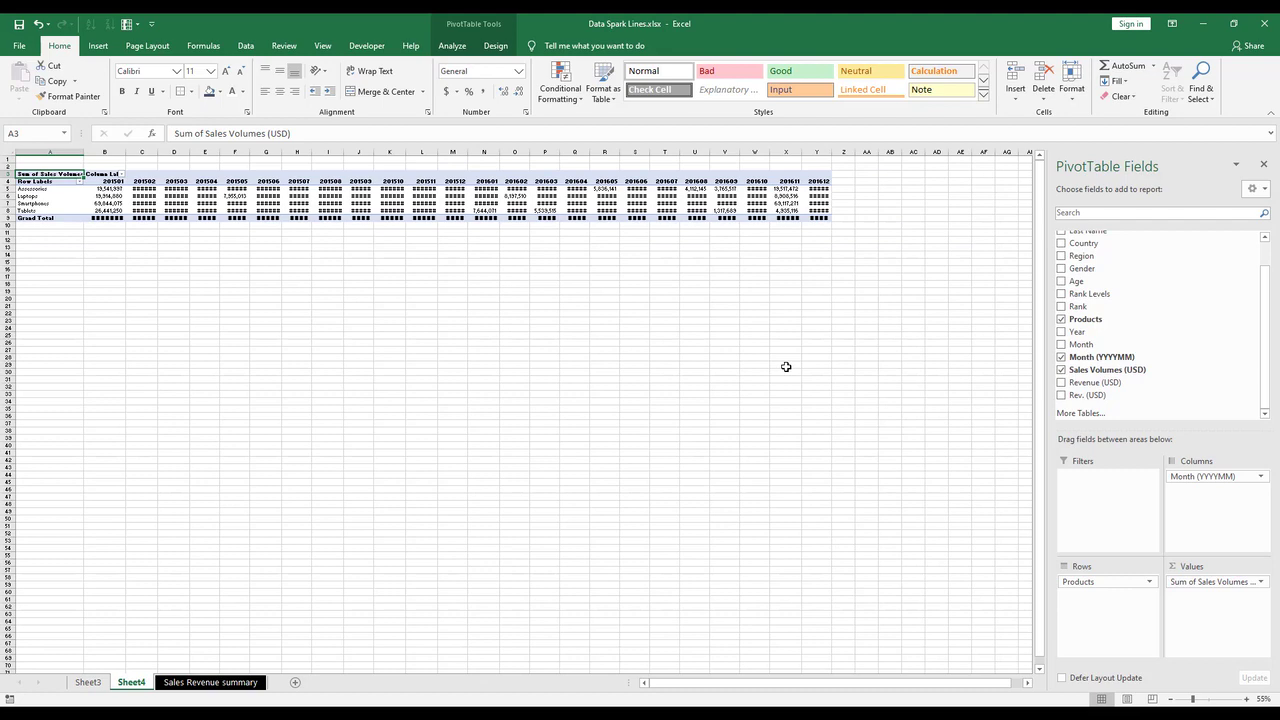
scroll(786, 367, "up", 2)
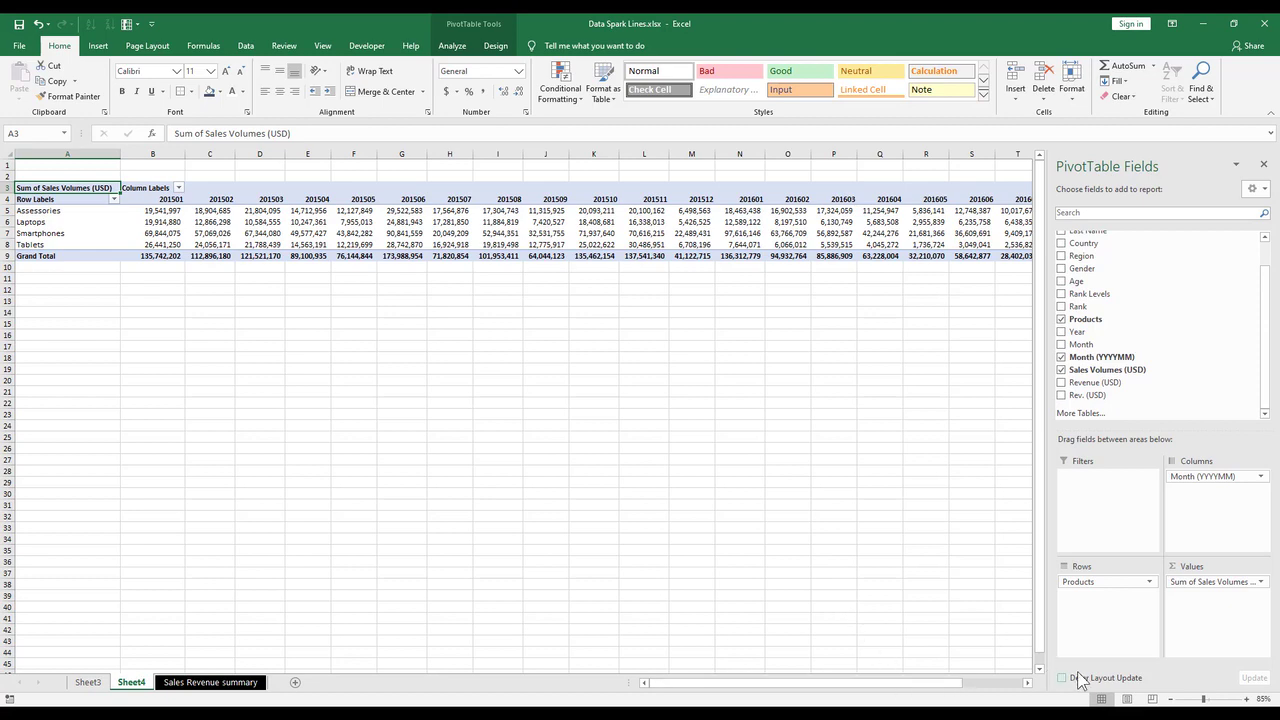
scroll(853, 483, "down", 2)
scroll(855, 283, "up", 3)
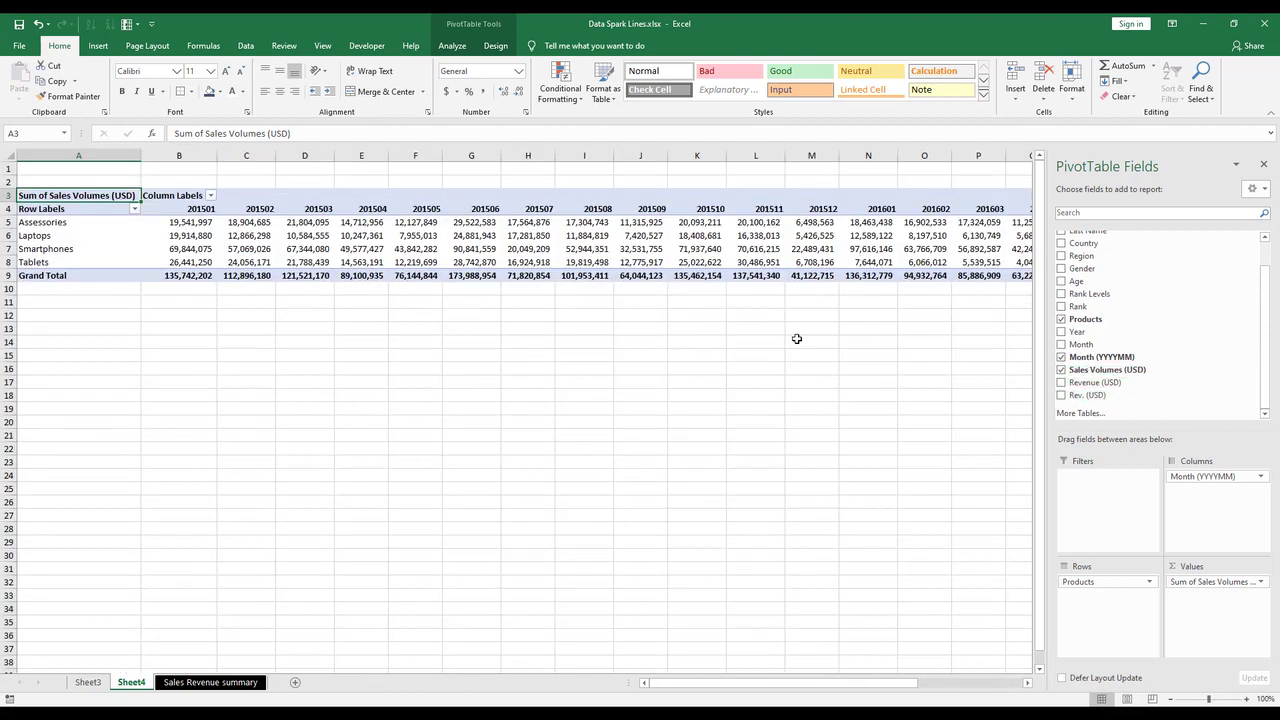
left_click(172, 210)
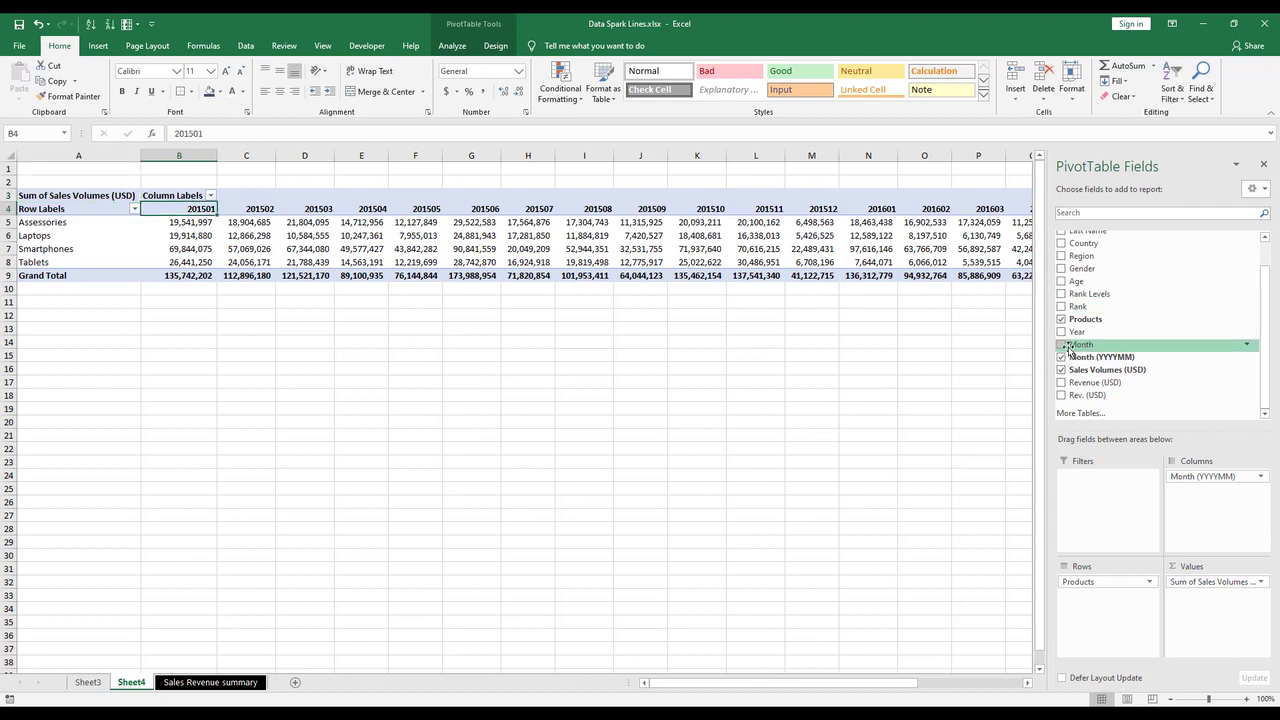
left_click_drag(1080, 344, 1090, 487)
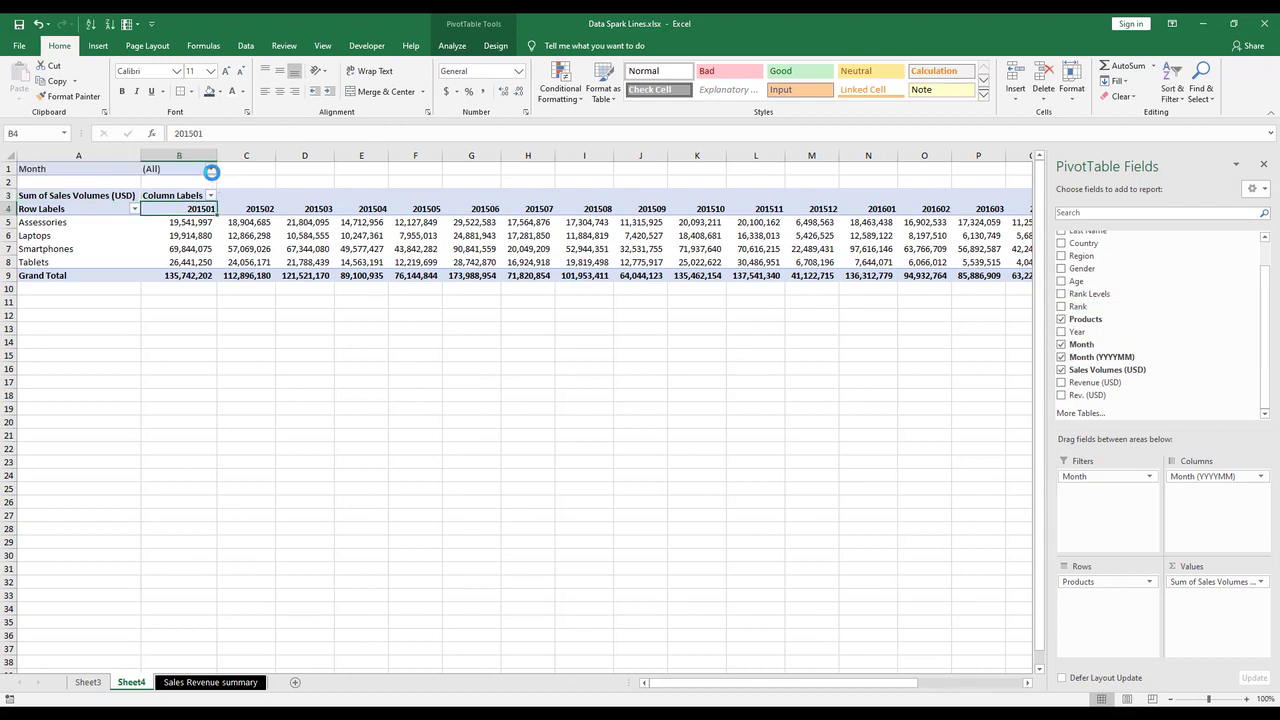
Filter the PivotTable's Month field with multiple items so that only months 01 through 10 are included.
left_click(210, 168)
left_click(103, 317)
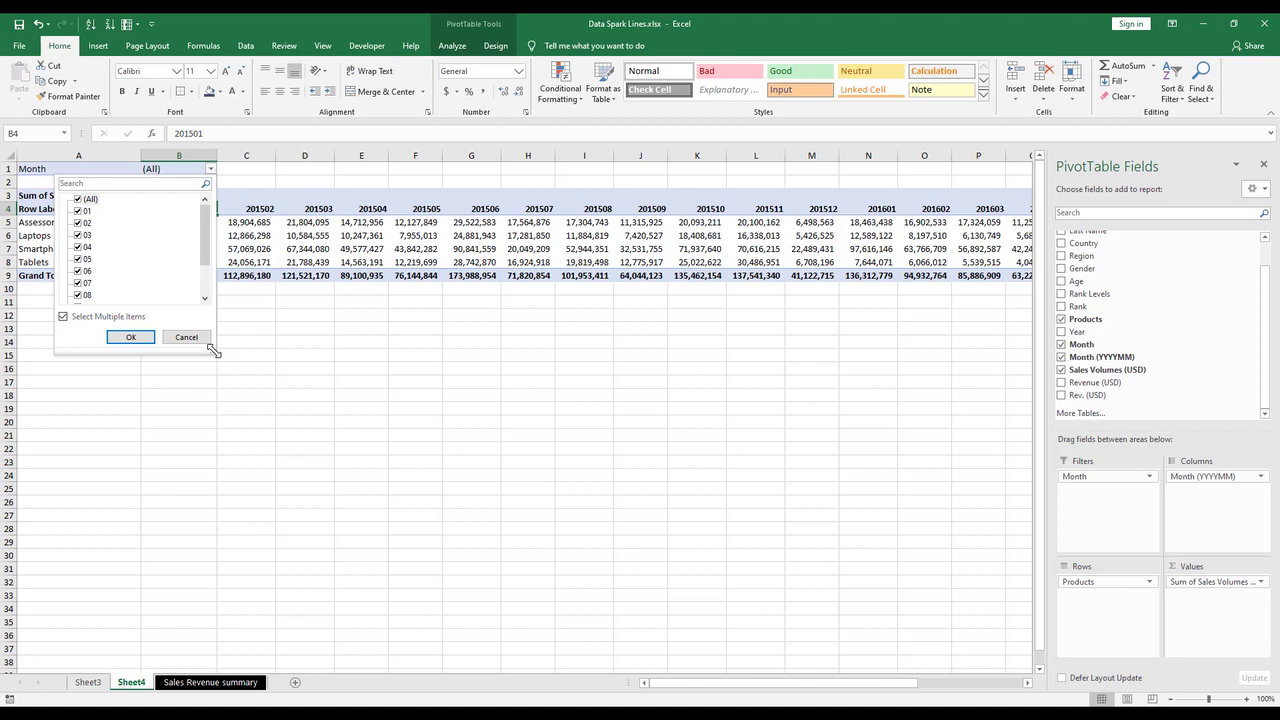
left_click_drag(213, 350, 259, 434)
left_click(78, 199)
left_click(80, 211)
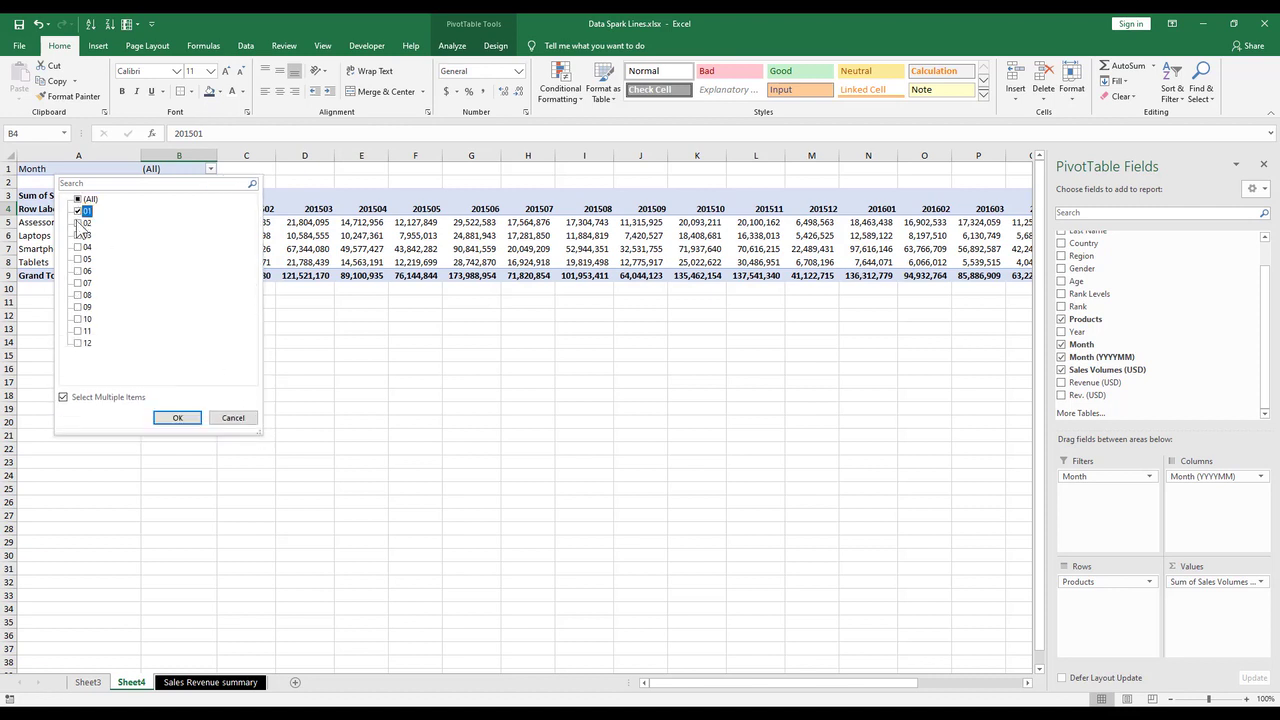
left_click(80, 223)
key("Down")
key("space")
key("Down")
key("space")
key("Down")
key("space")
key("Down")
key("space")
key("Down")
key("space")
key("Down")
key("space")
key("Down")
key("space")
key("Return")
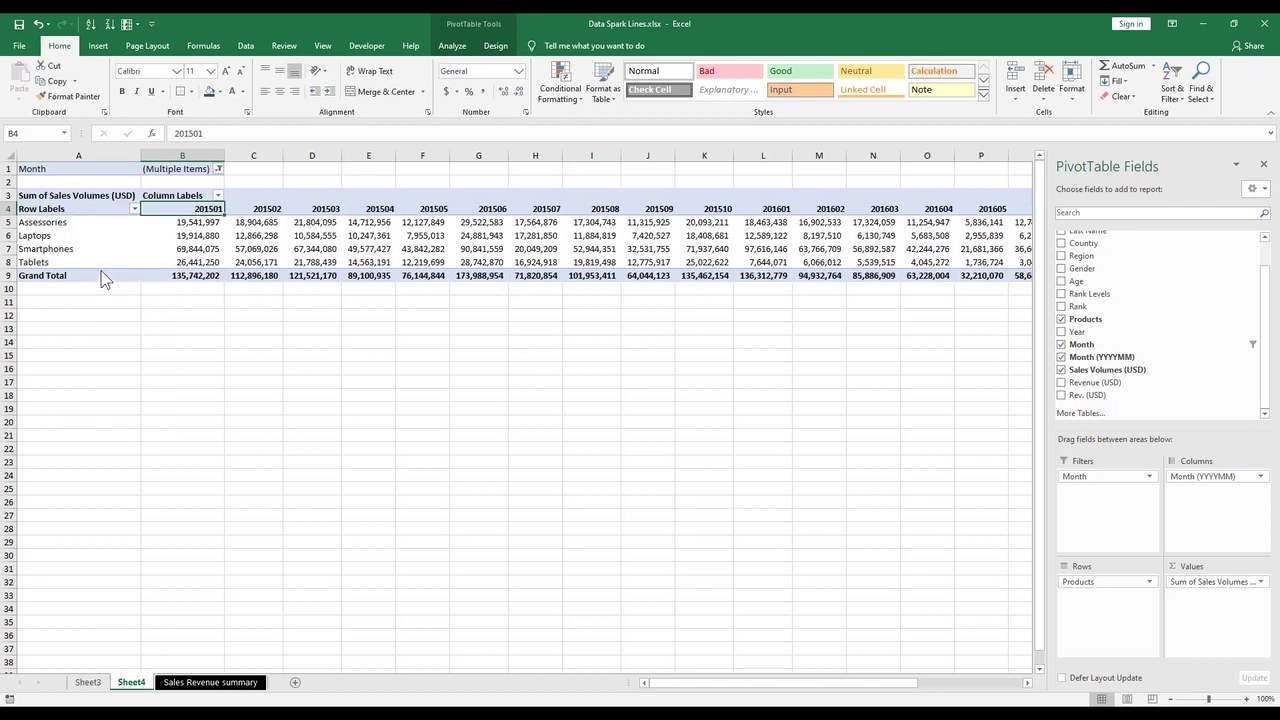
Exclude months 08, 09 and 10 from the PivotTable's Month filter so that only 01 through 07 are included.
left_click(219, 178)
left_click(218, 169)
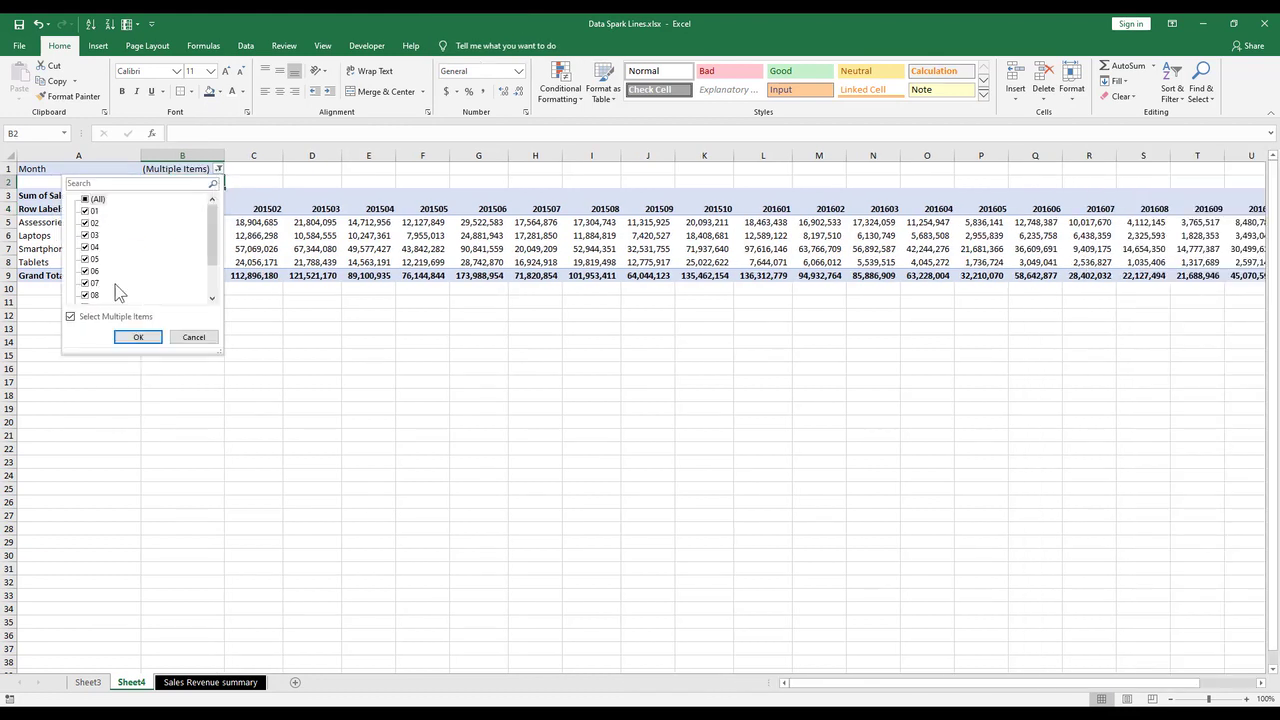
scroll(88, 275, "down", 2)
left_click(86, 259)
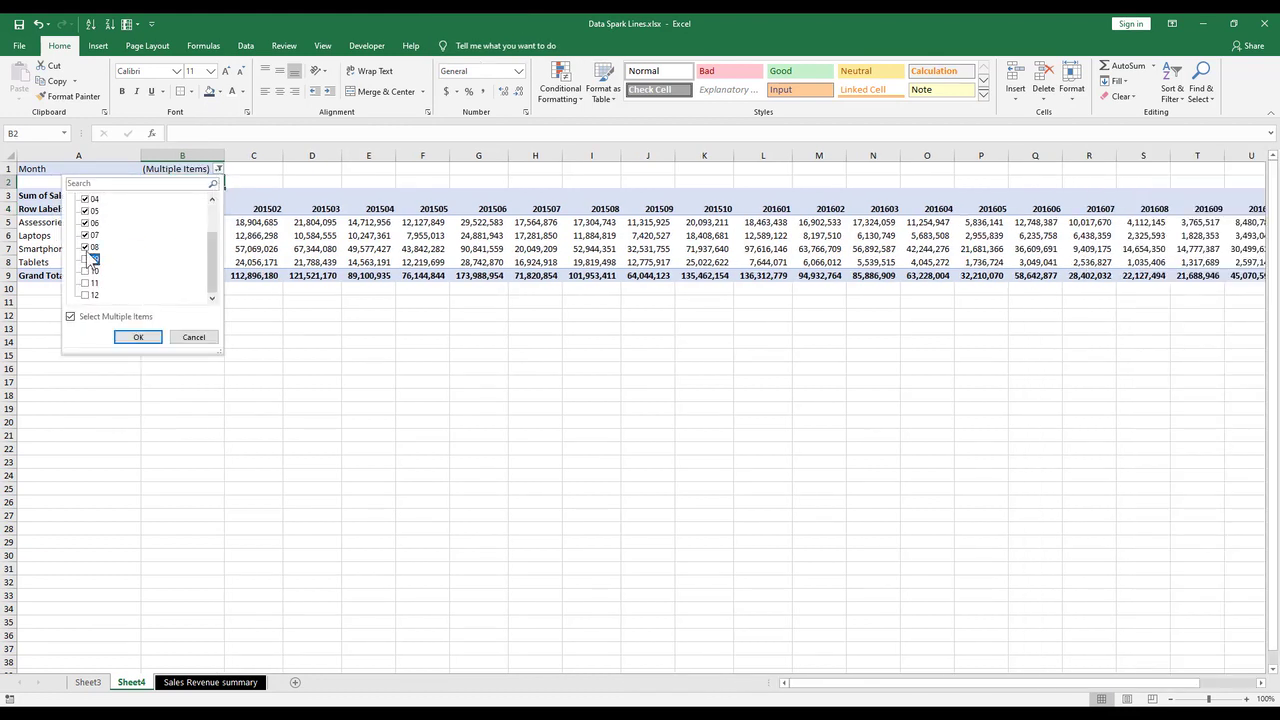
left_click(138, 337)
left_click(700, 316)
left_click(755, 248)
left_click(967, 223)
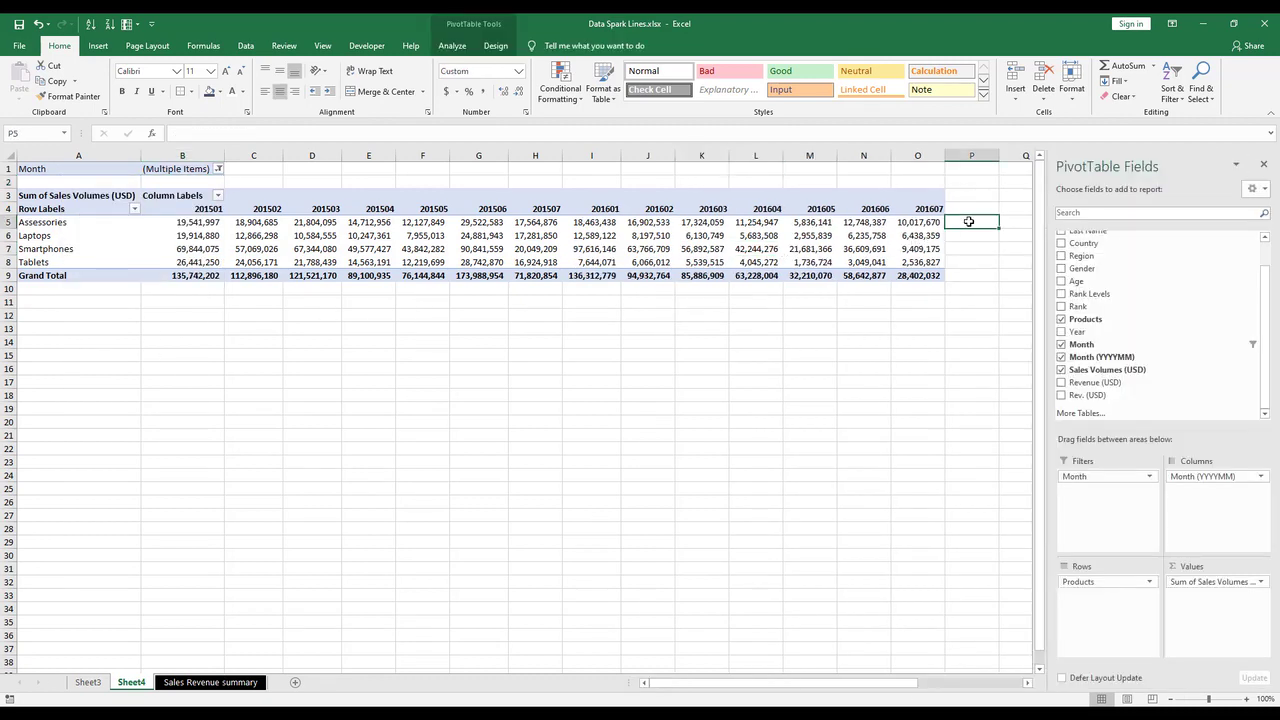
Replace the Products field with Relationship Manager in the PivotTable's row area.
left_click(132, 235)
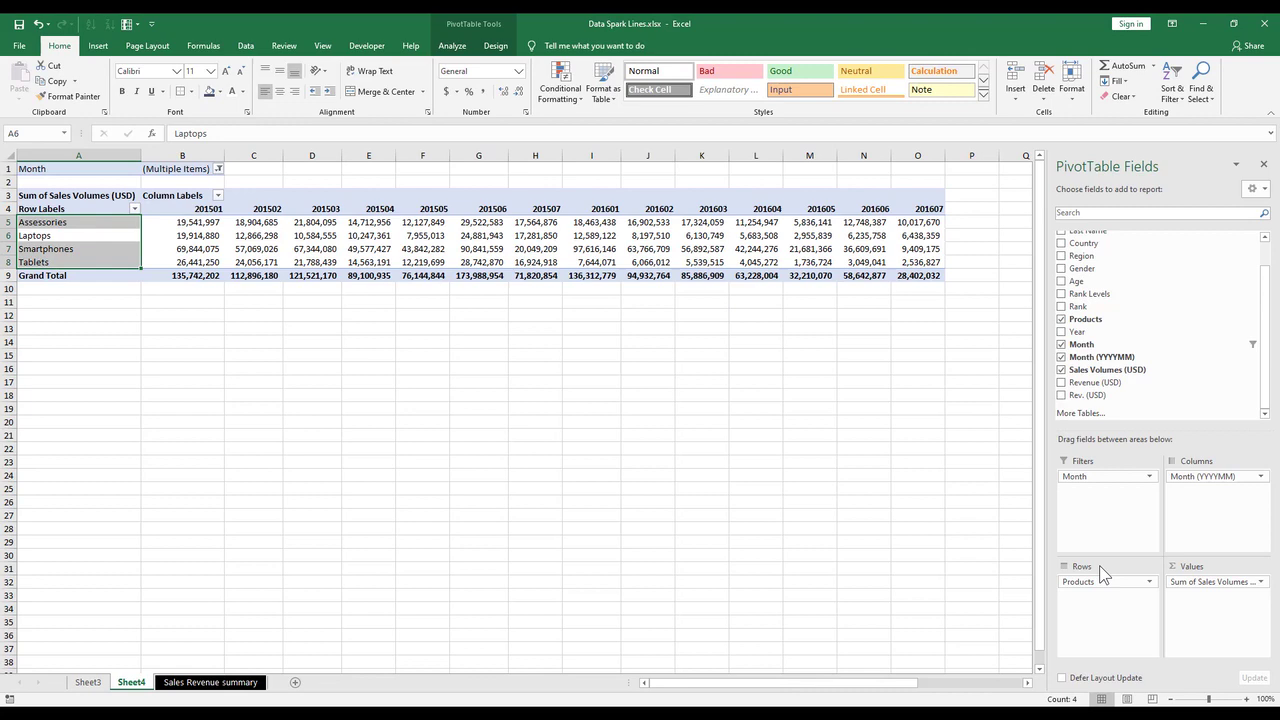
left_click_drag(1103, 573, 1203, 331)
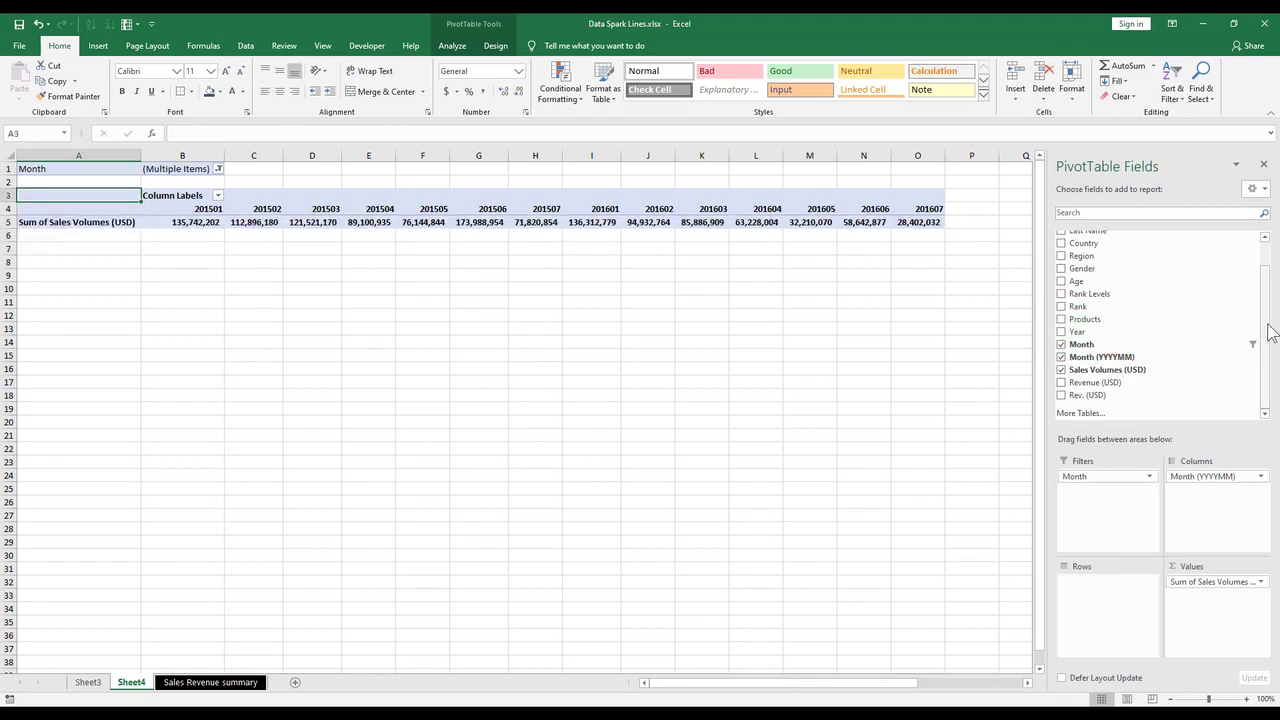
scroll(1268, 320, "up", 1)
left_click_drag(1100, 238, 1100, 585)
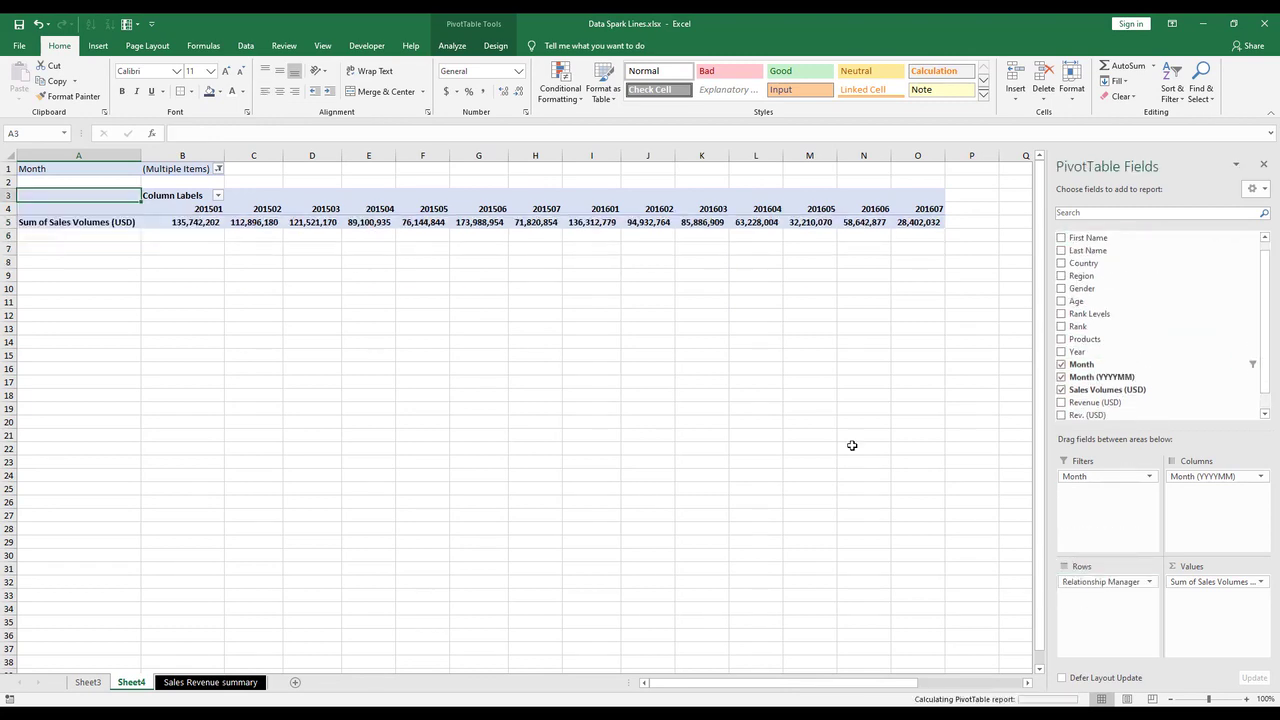
left_click_drag(960, 225, 956, 440)
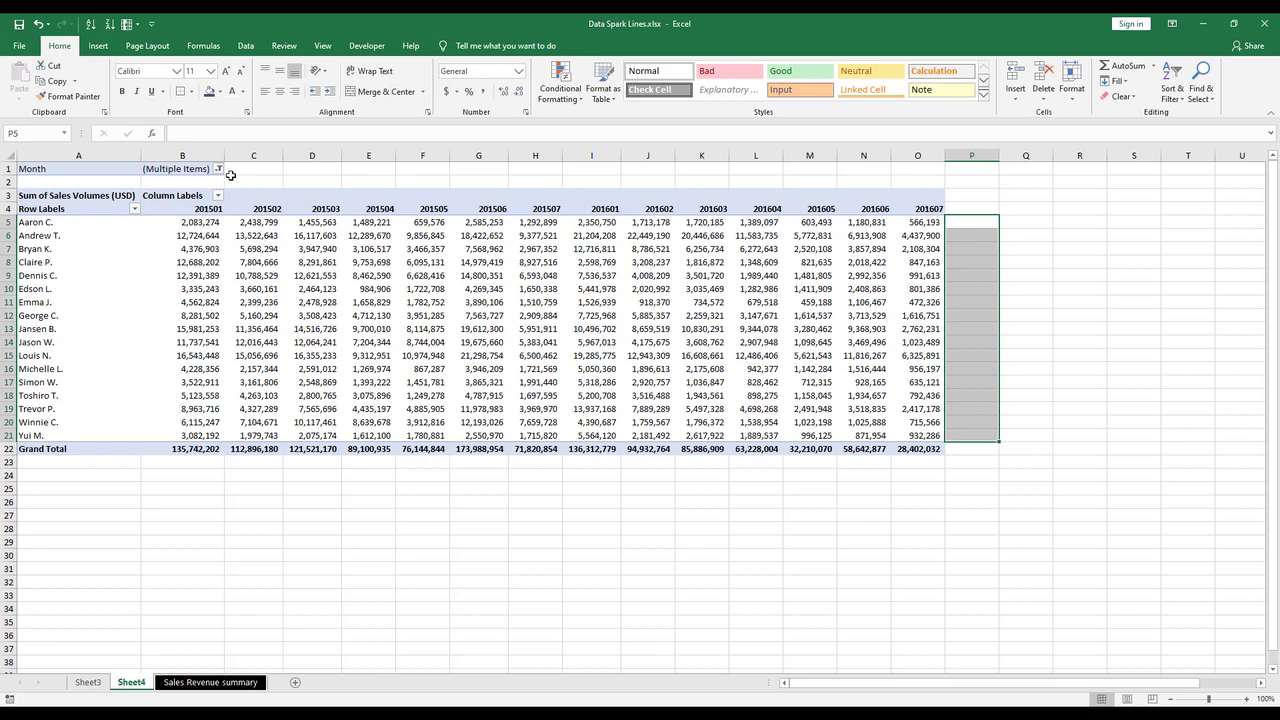
Add the Year field to the PivotTable as a report filter and filter it to 2019 only.
left_click(307, 246)
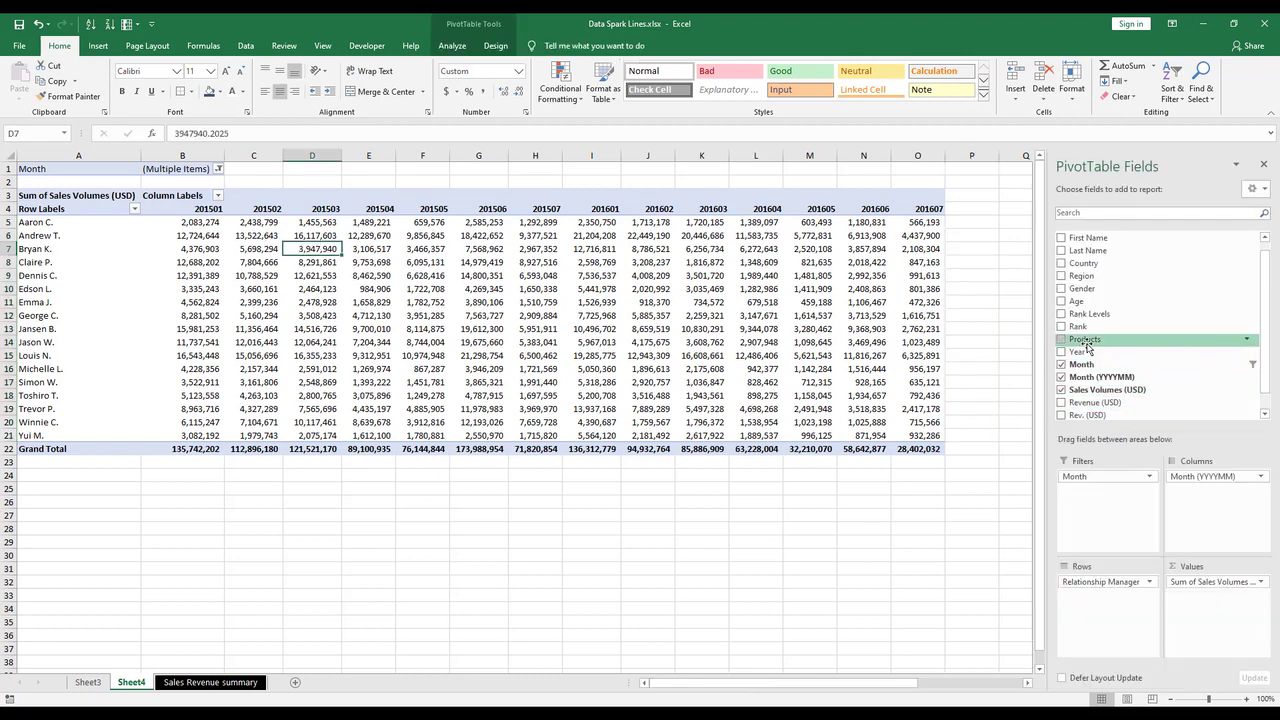
left_click_drag(1103, 403, 1092, 488)
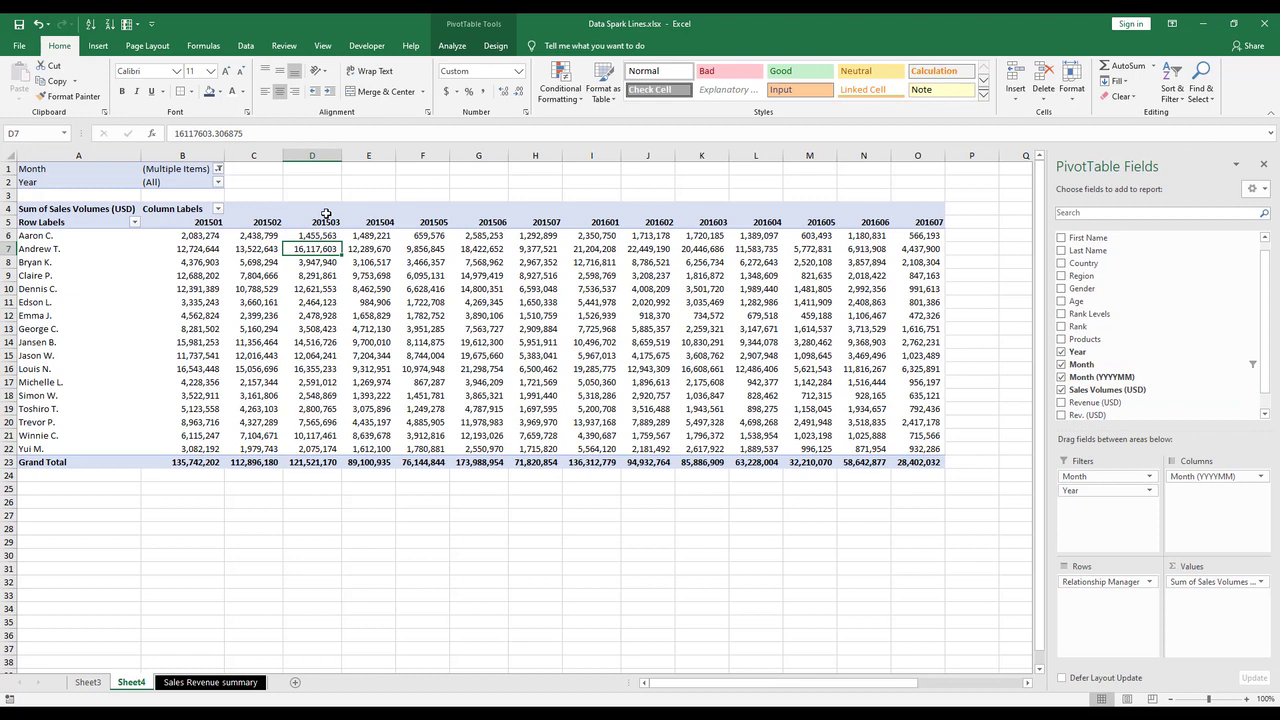
left_click(217, 182)
left_click(111, 332)
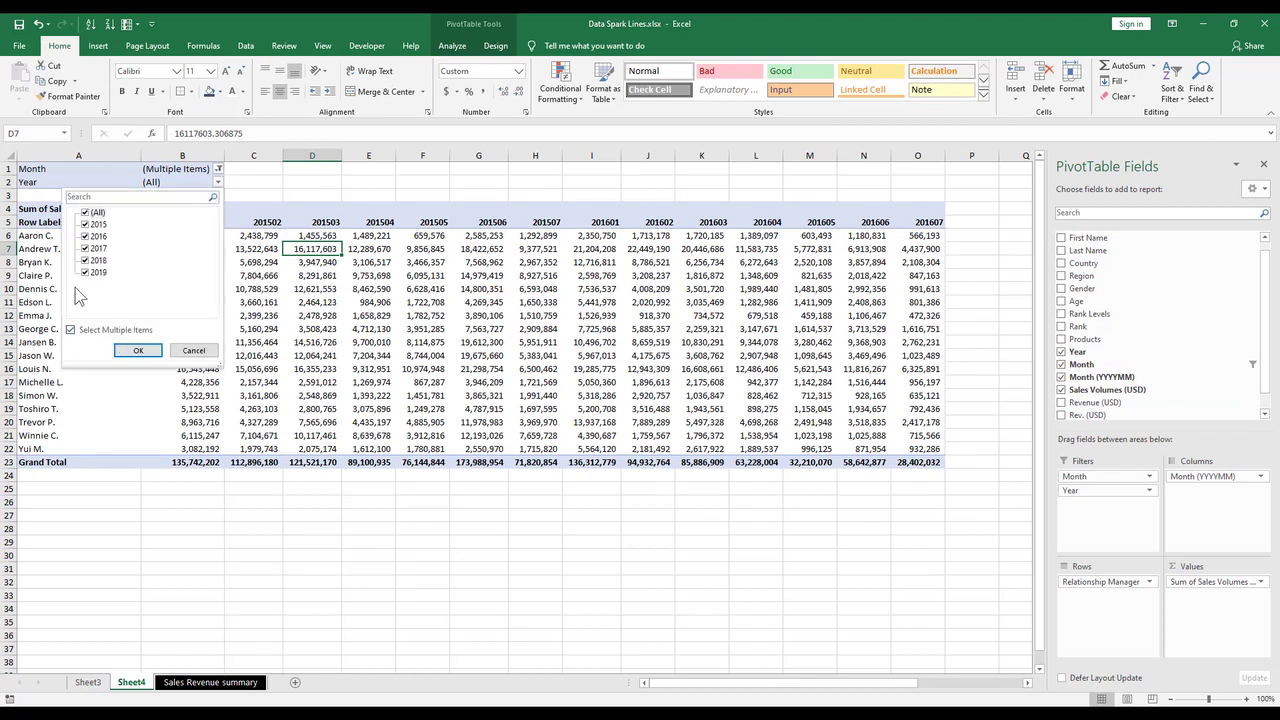
left_click(86, 224)
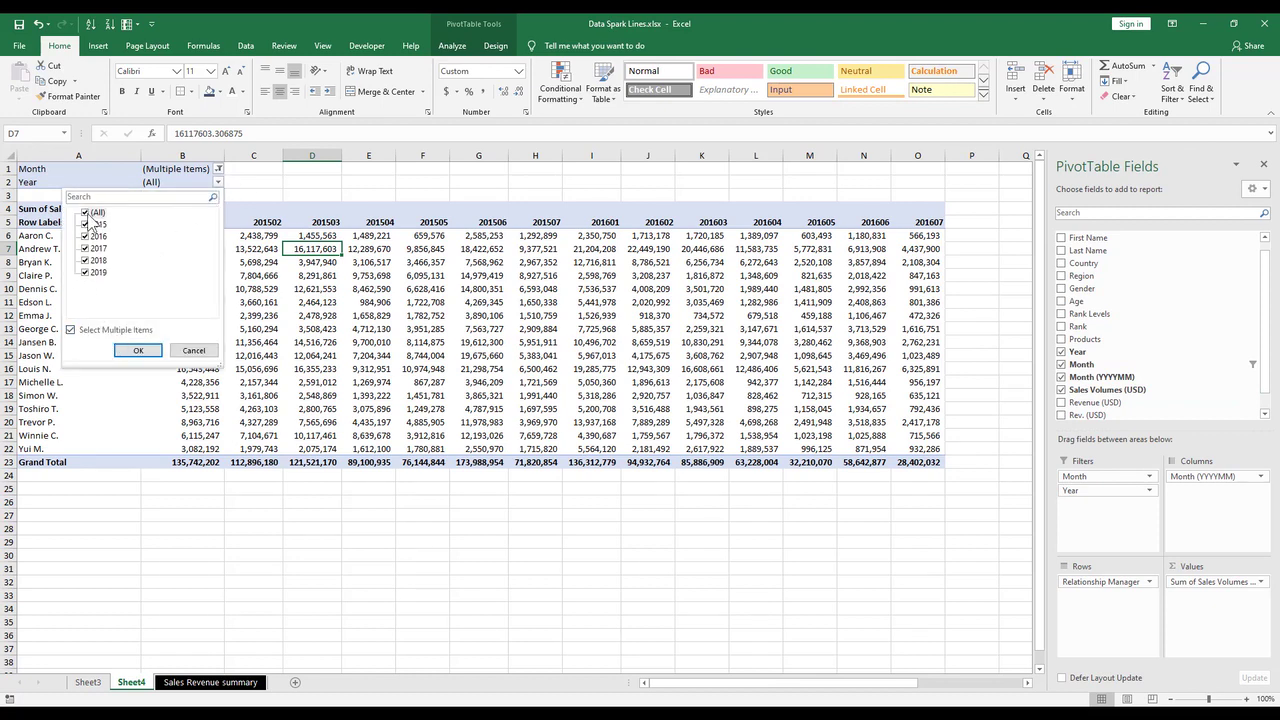
left_click(138, 350)
Insert a Line sparkline in cell I6 using the data range B6:H6.
left_click(565, 236)
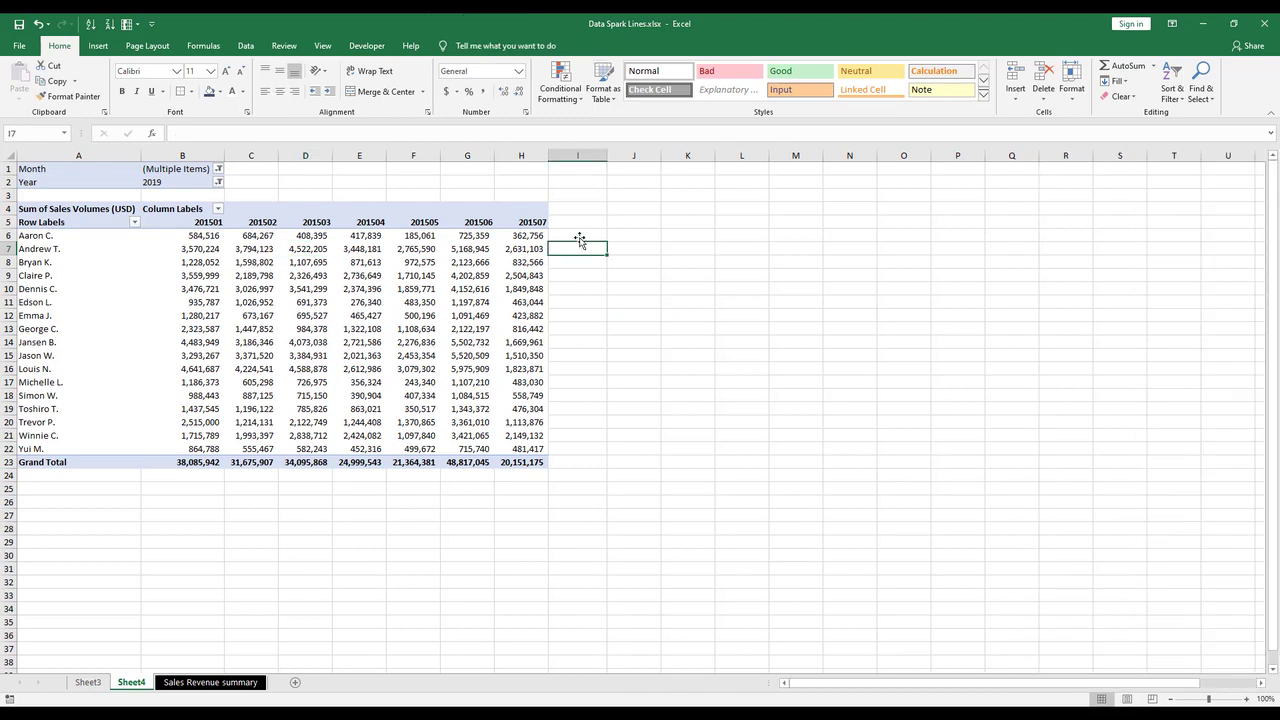
left_click(97, 46)
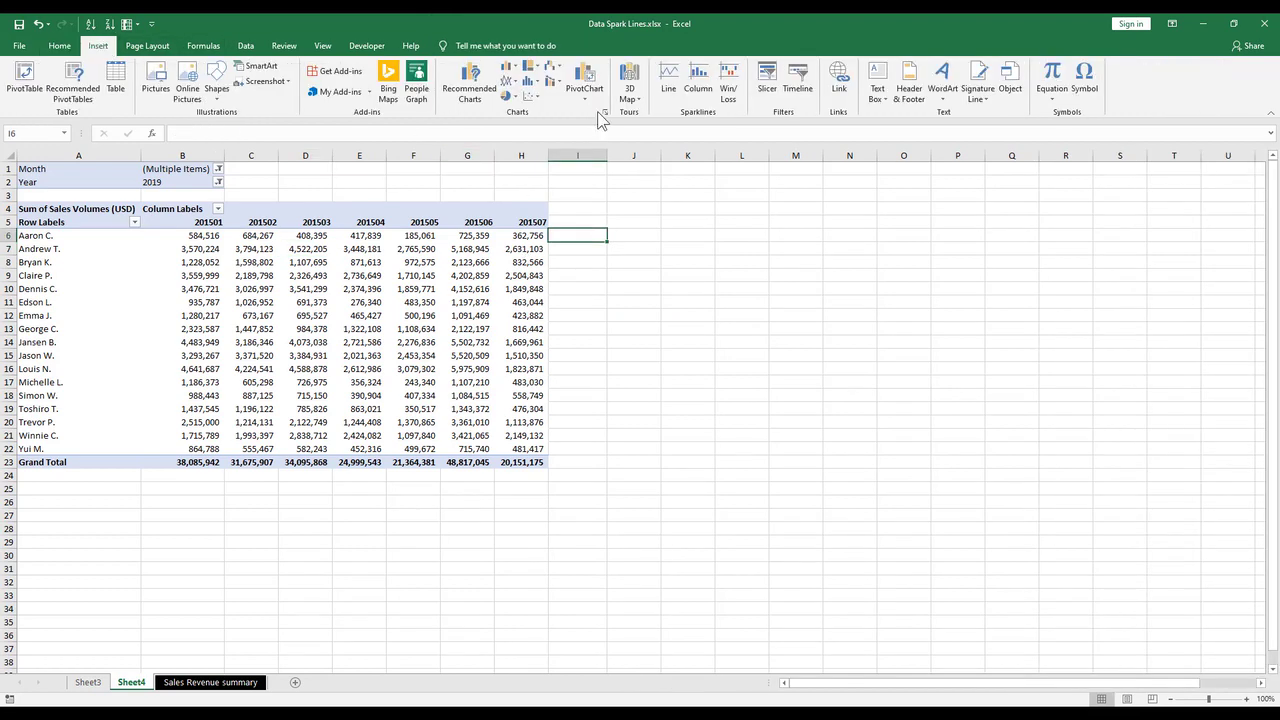
left_click(668, 80)
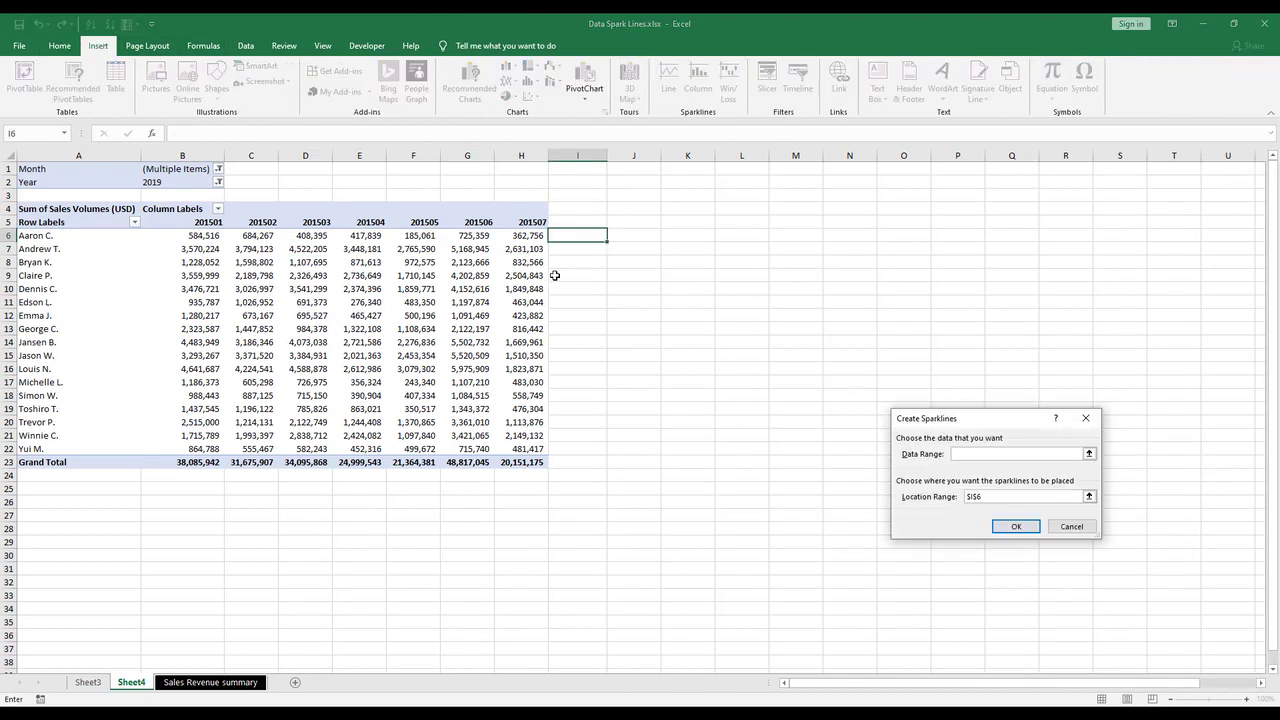
left_click_drag(528, 236, 150, 237)
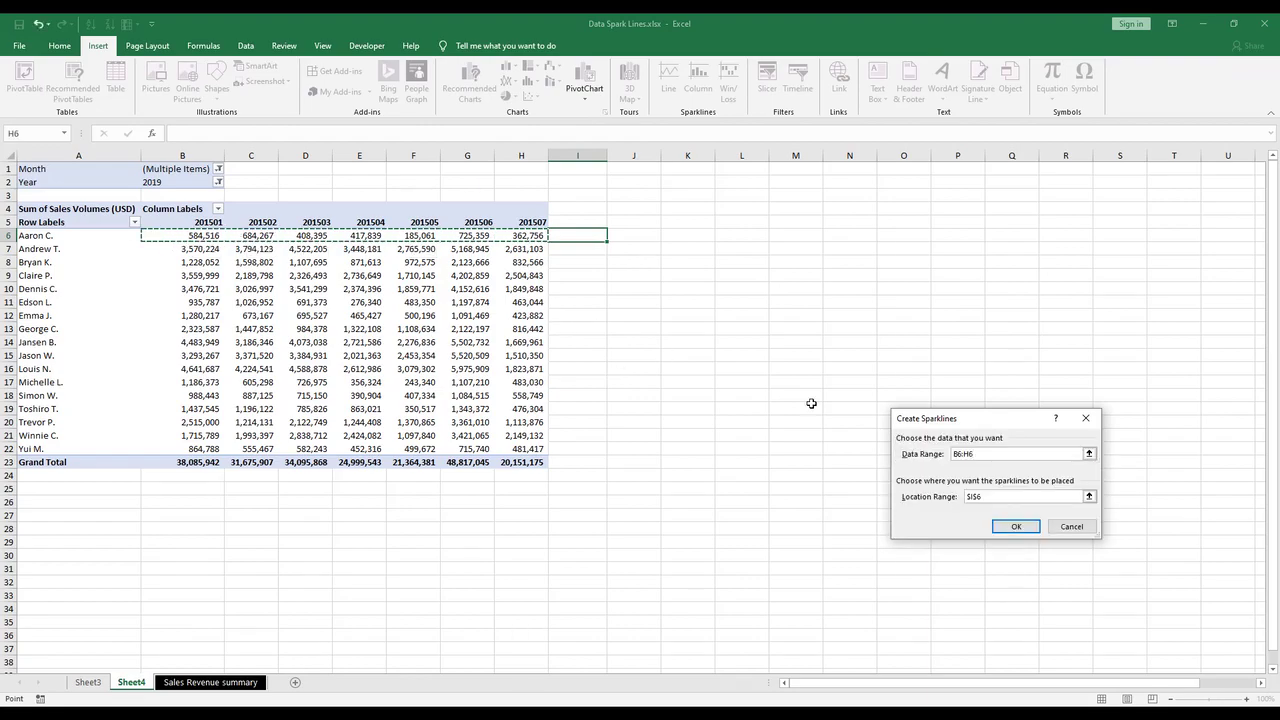
left_click(1016, 527)
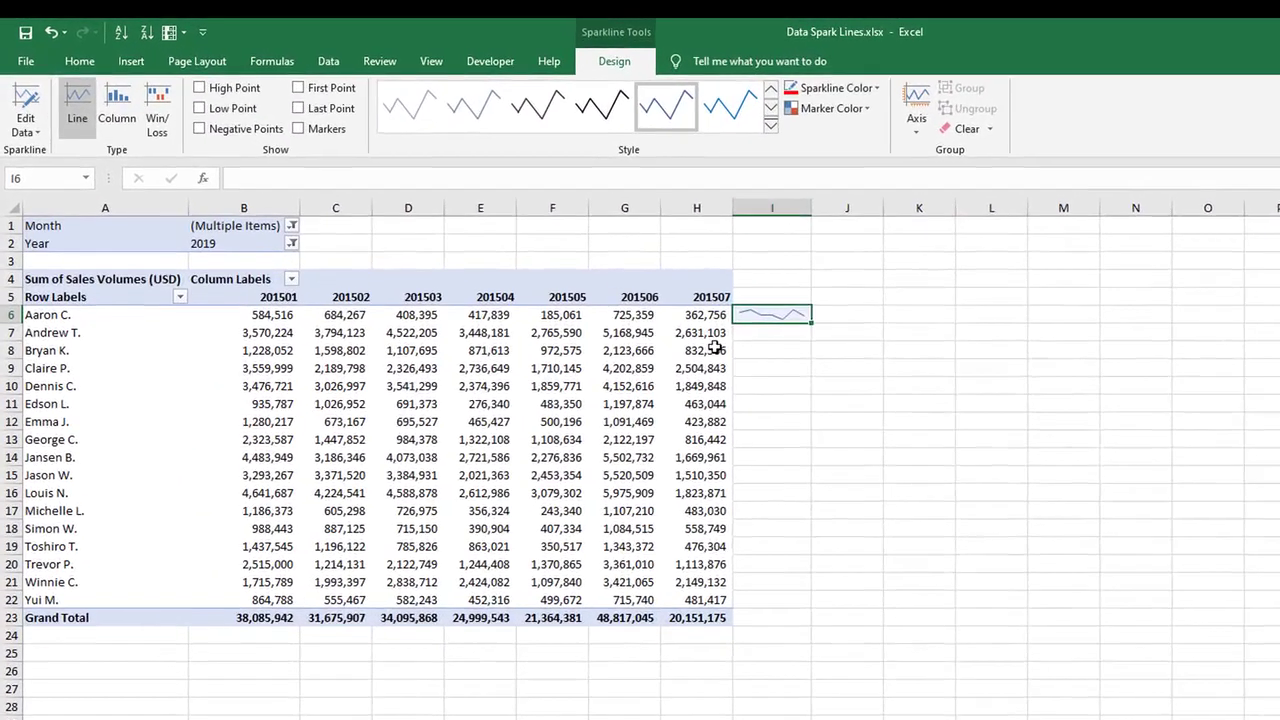
Fill the sparkline from I6 down through I22 so every relationship manager's row has one.
left_click(563, 245)
left_click(777, 322)
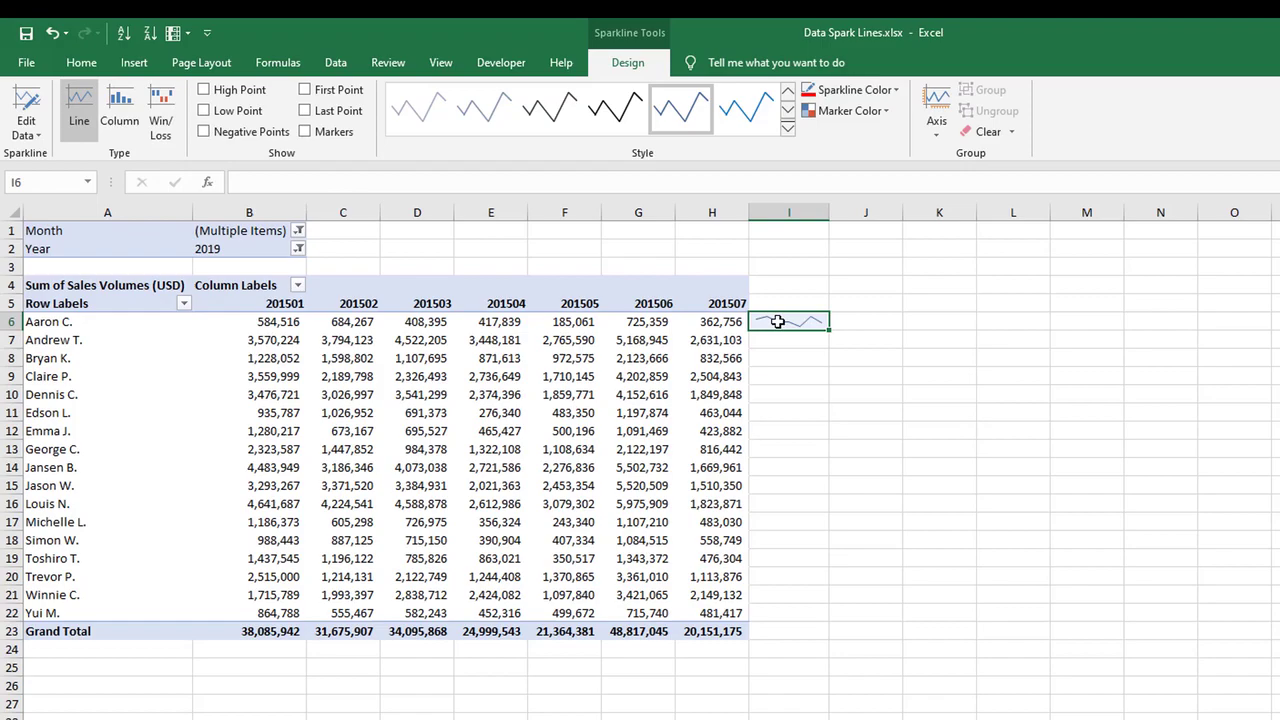
left_click_drag(828, 333, 823, 620)
left_click(862, 576)
left_click_drag(789, 340, 789, 576)
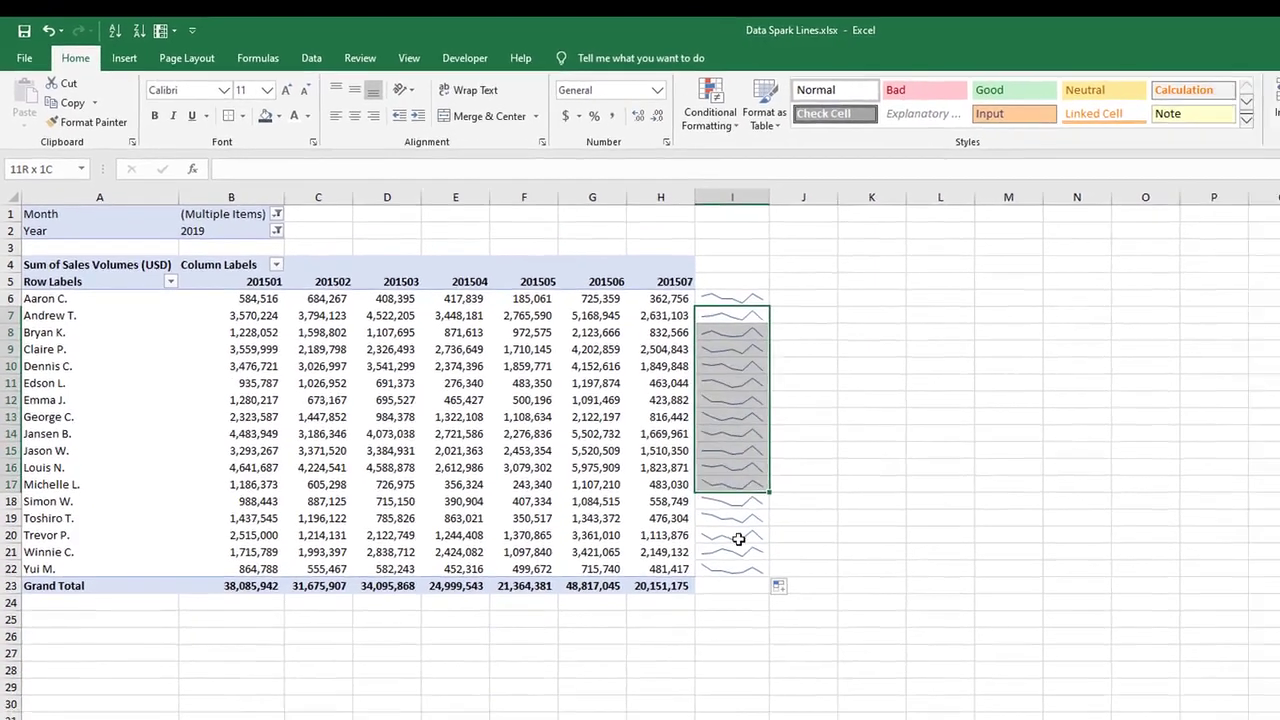
scroll(723, 304, "up", 3, "ctrl")
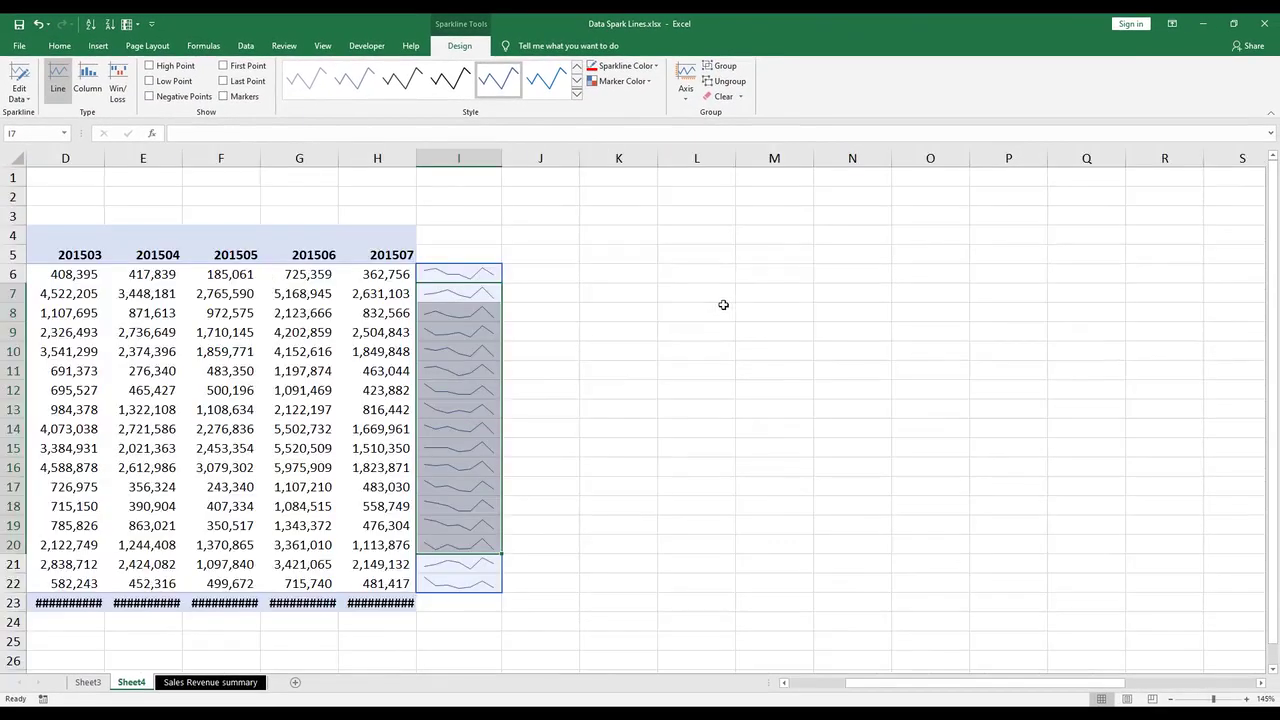
scroll(723, 304, "up", 1, "ctrl")
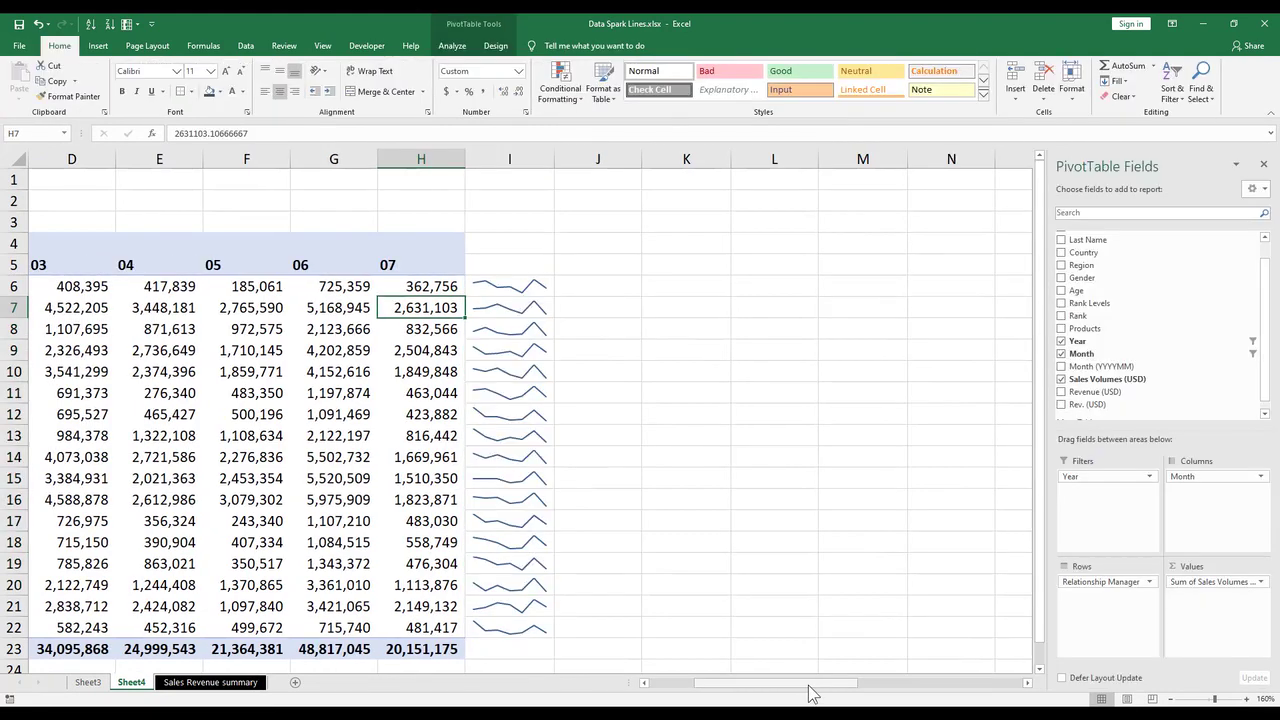
Center-align the month headers 01 through 07 in B5:H5.
scroll(925, 418, "left", 3)
left_click(925, 418)
left_click_drag(828, 265, 240, 266)
key("alt+h")
key("a")
key("c")
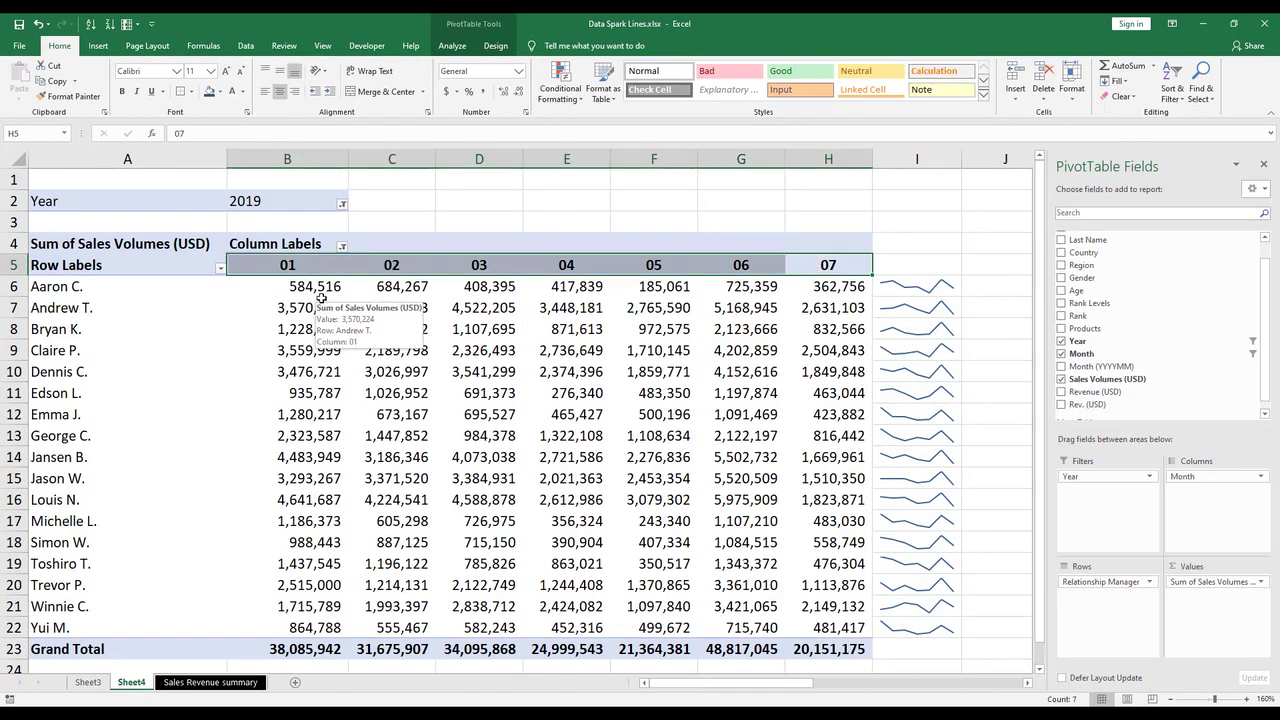
left_click(399, 393)
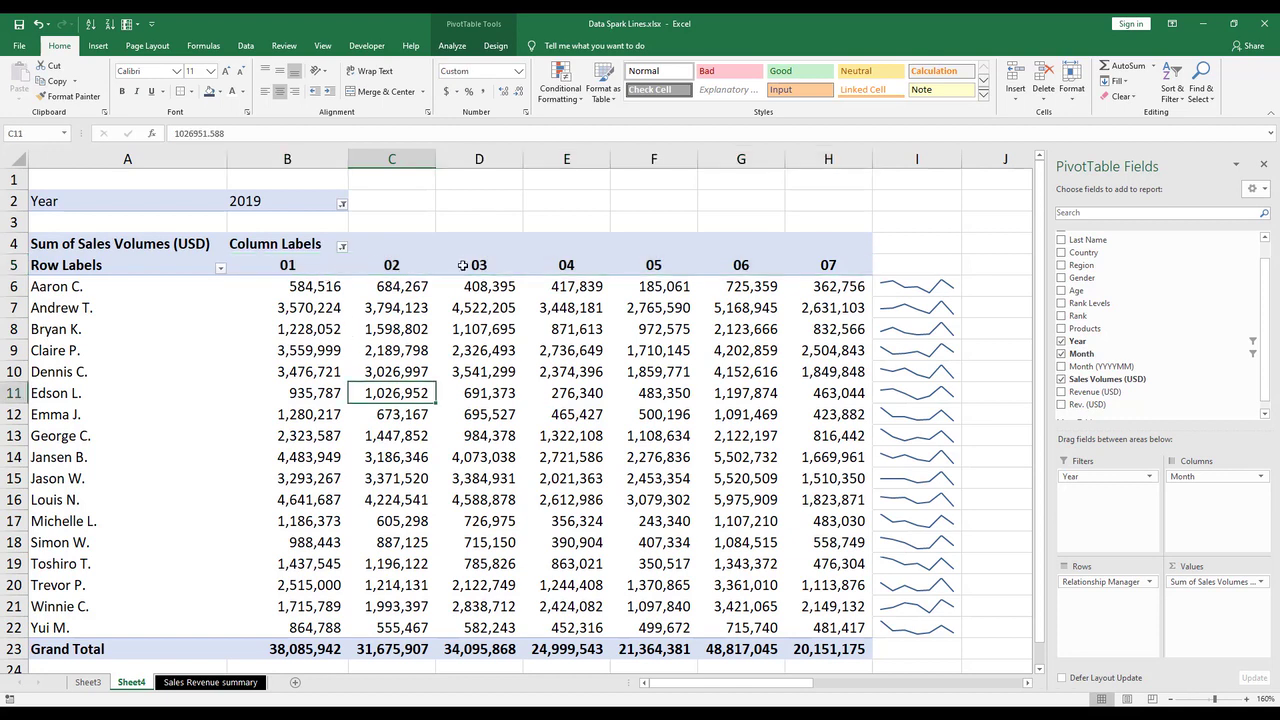
left_click_drag(942, 286, 912, 628)
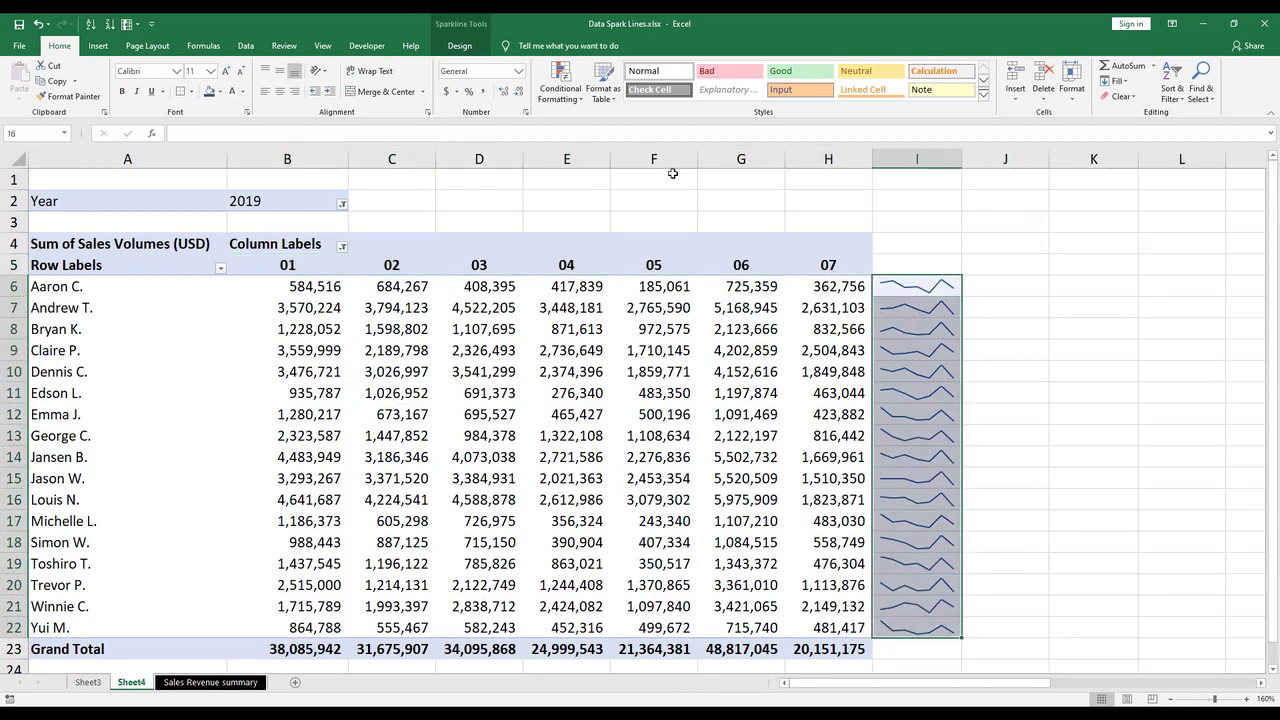
left_click(474, 46)
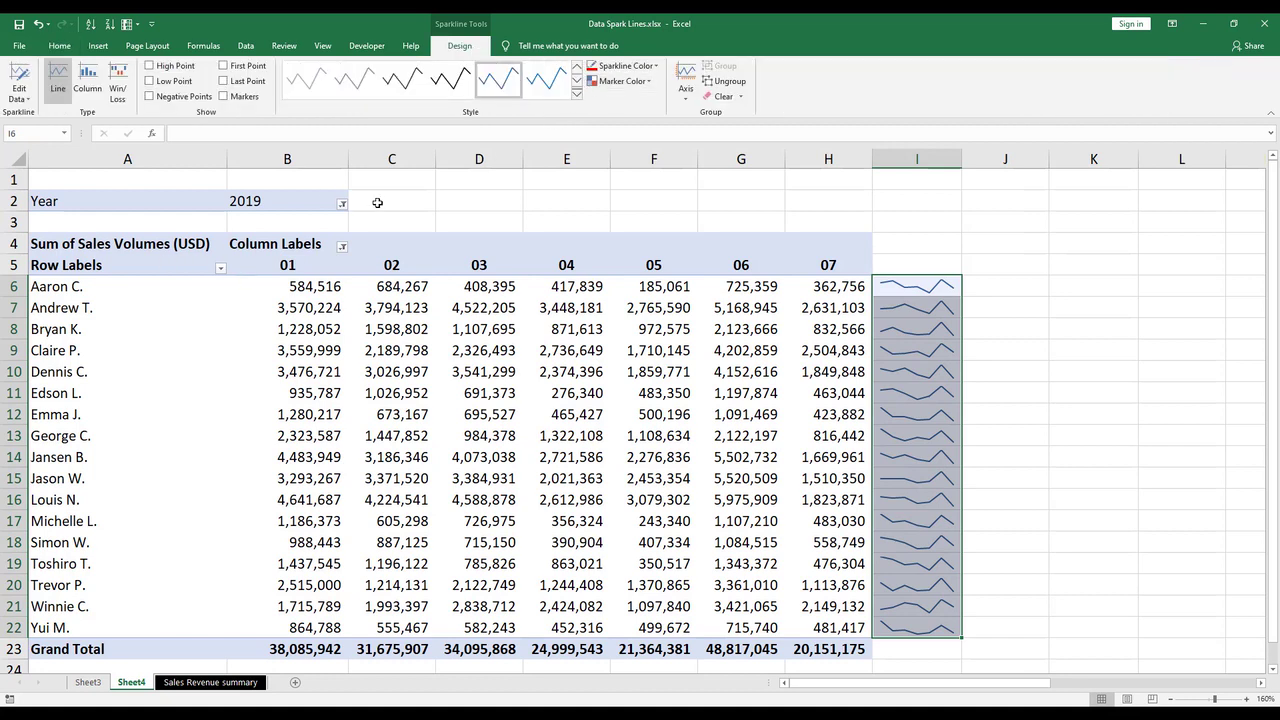
Relabel the PivotTable's Row Labels header in A5 as "Relationship Managers".
left_click(98, 265)
type("Relationship")
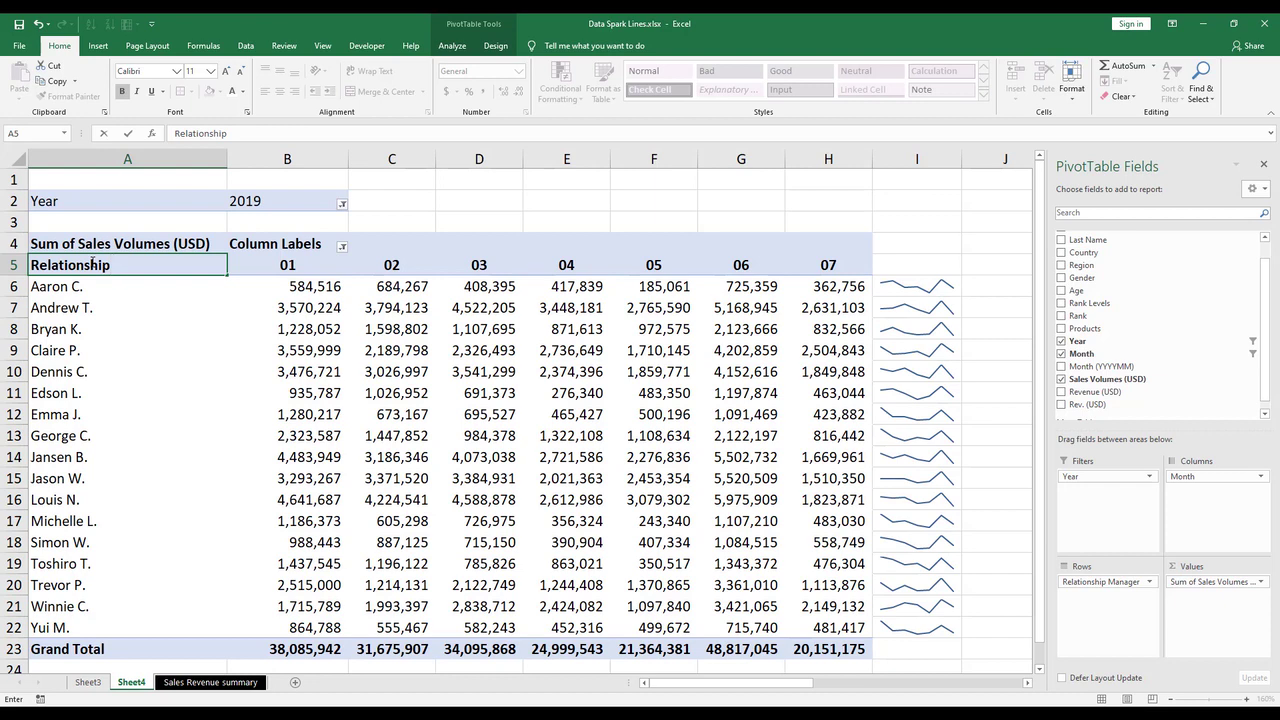
type(" Managers")
key("Return")
Select the sparkline group in I6:I22 and show its design and style options.
left_click(922, 585)
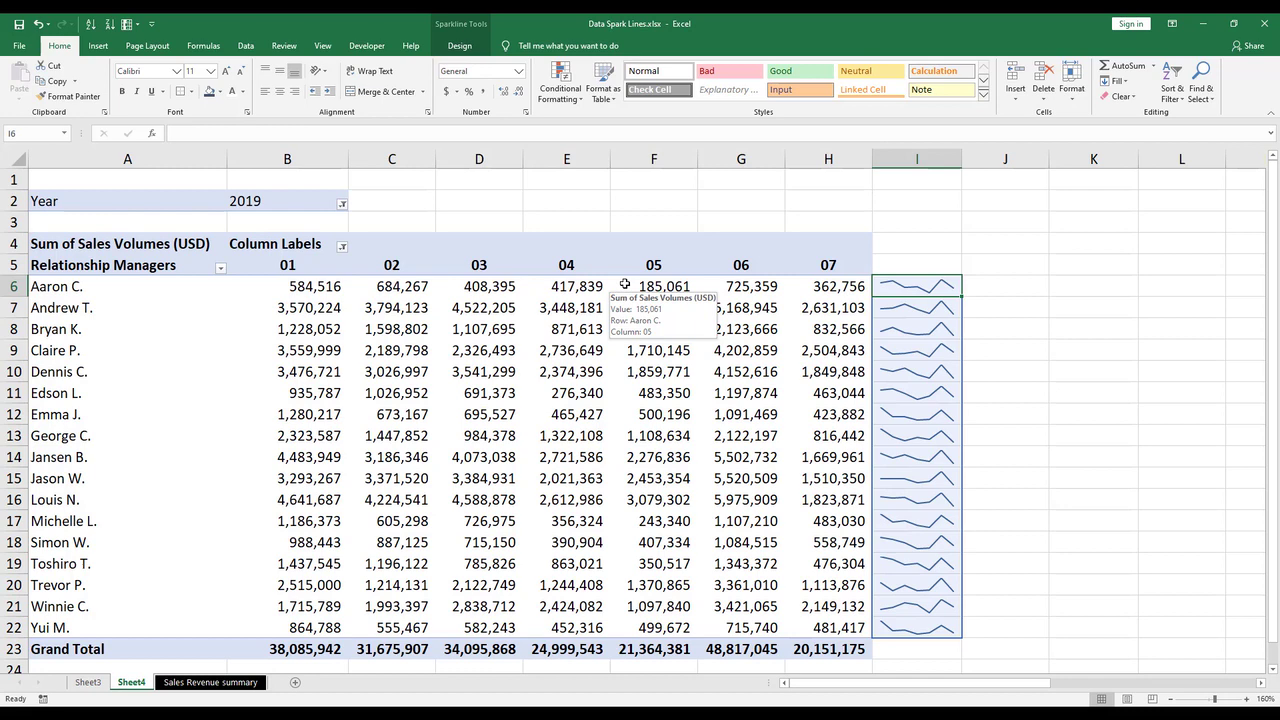
left_click(459, 45)
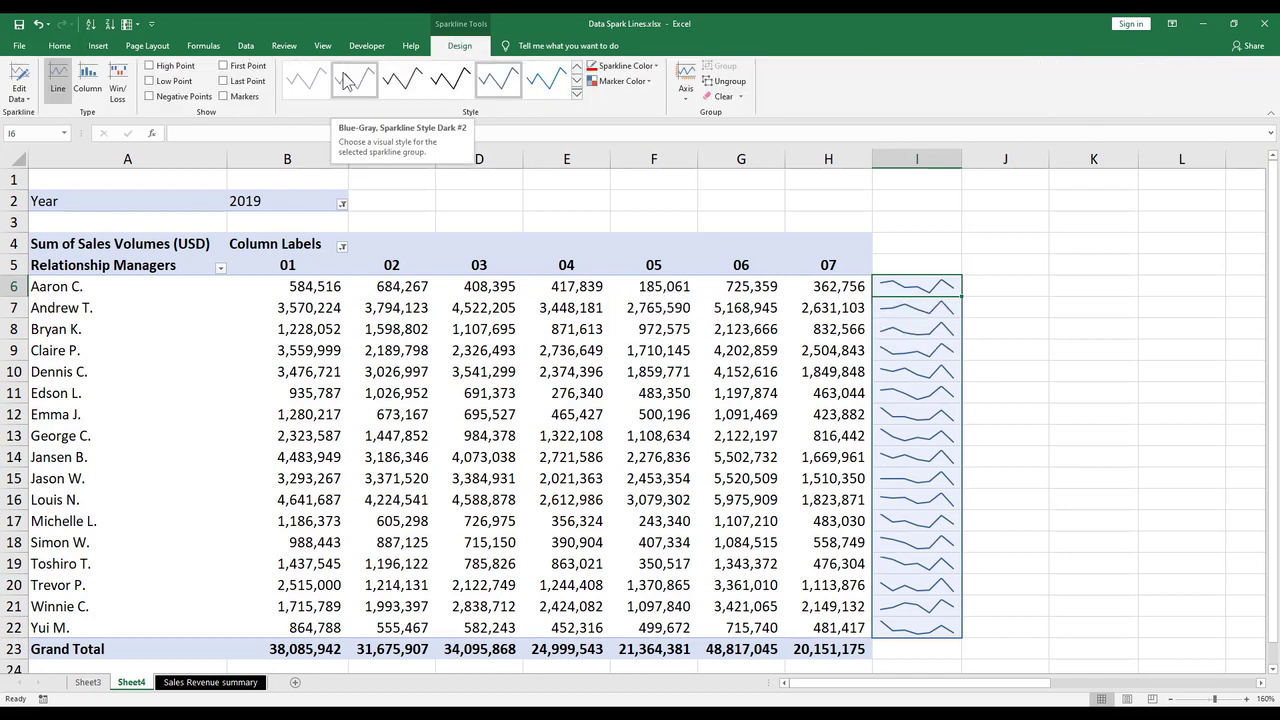